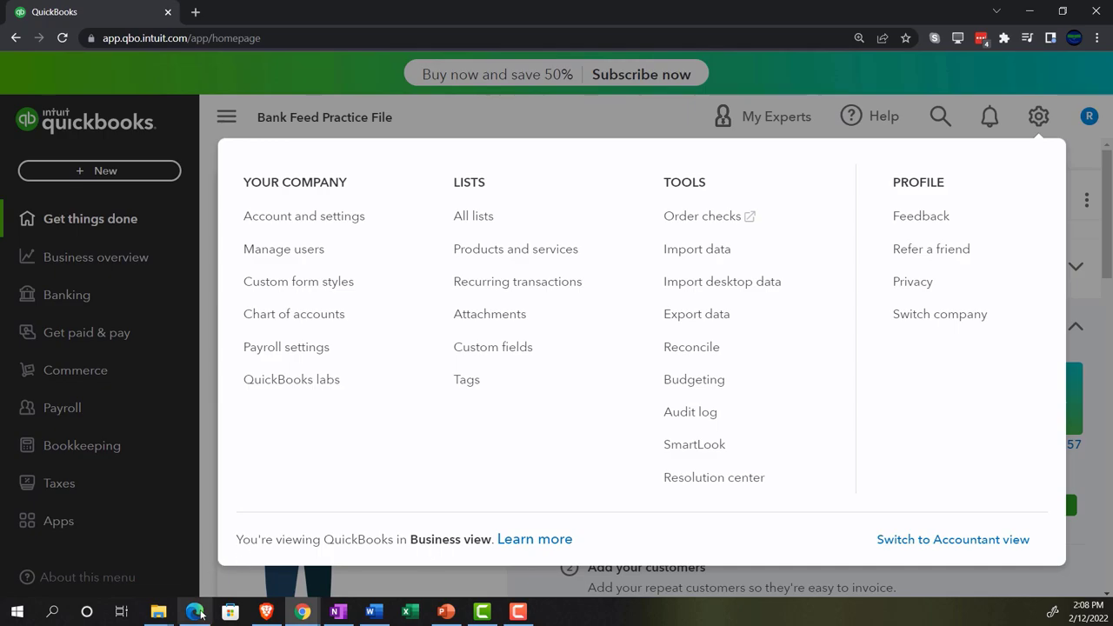
# - Switch to Edge to view the sample company's home page, and return to the Bank Feed Practice File in Chrome
pyautogui.click(195, 611)
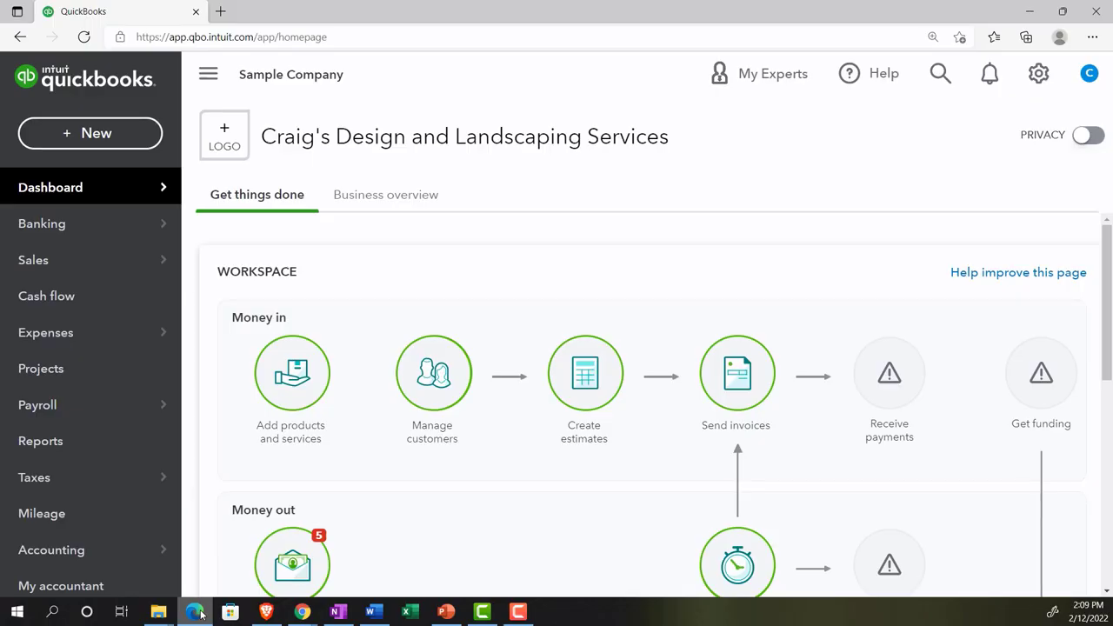
pyautogui.click(194, 611)
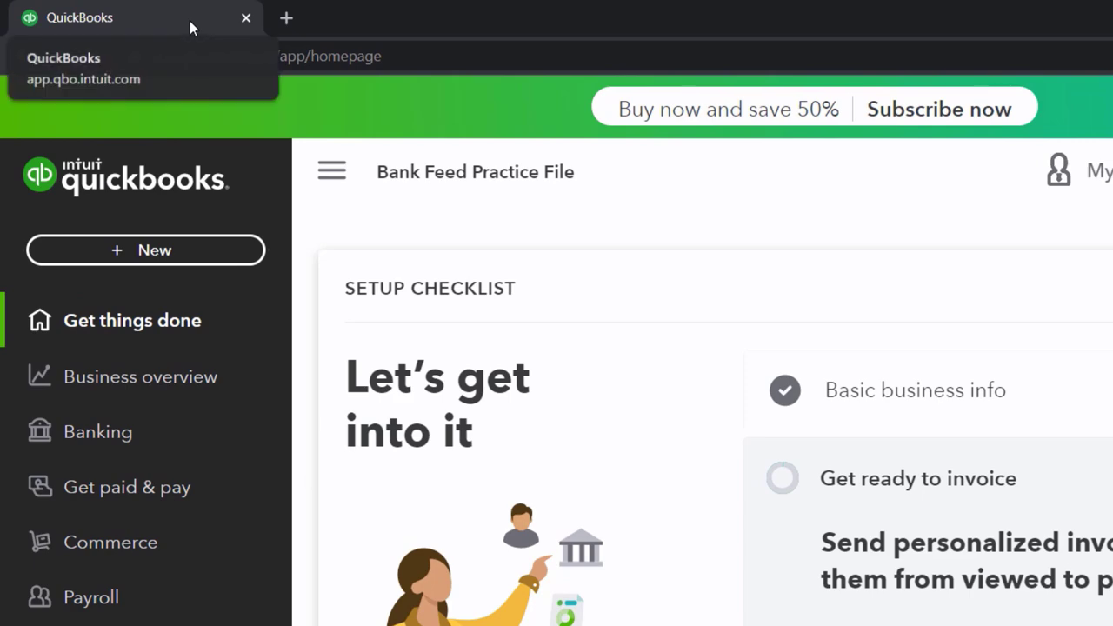
# - Duplicate the Bank Feed Practice File browser tab twice so that three tabs are open
pyautogui.rightClick(193, 28)
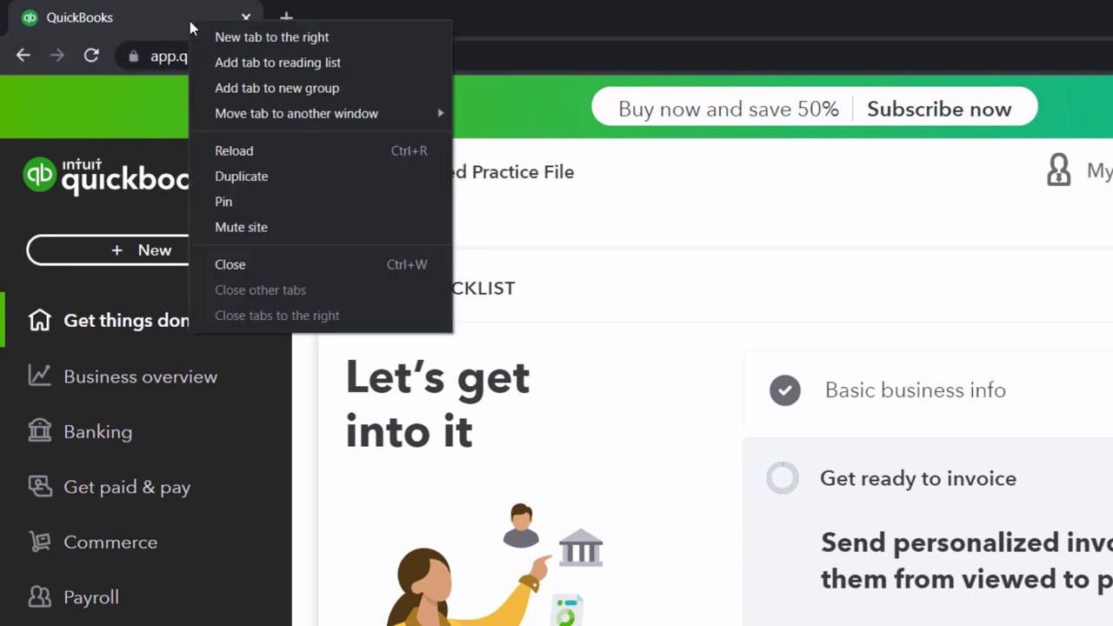
pyautogui.click(247, 175)
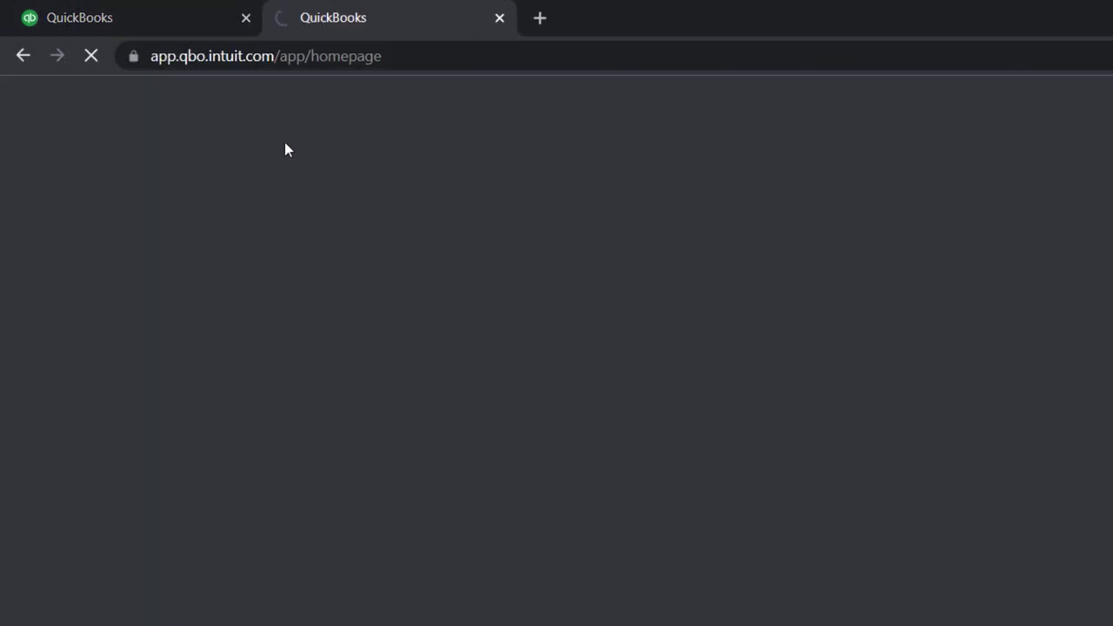
pyautogui.click(196, 23)
pyautogui.rightClick(194, 24)
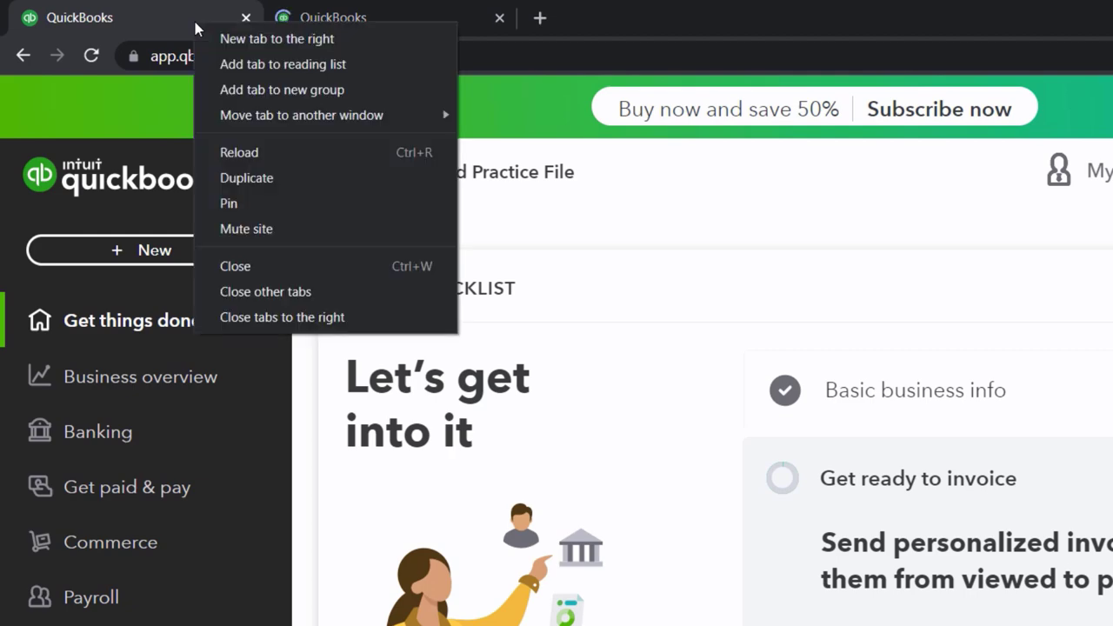
pyautogui.click(233, 178)
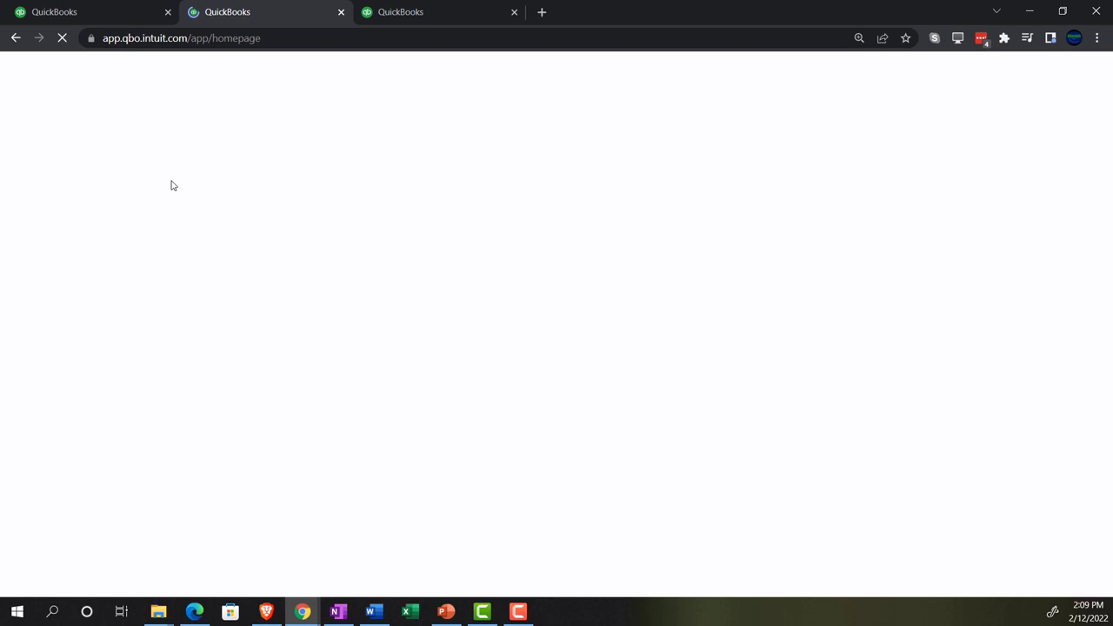
# - Check the sample company's navigation list in Edge for the location of Reports, and return to the practice file
pyautogui.click(195, 612)
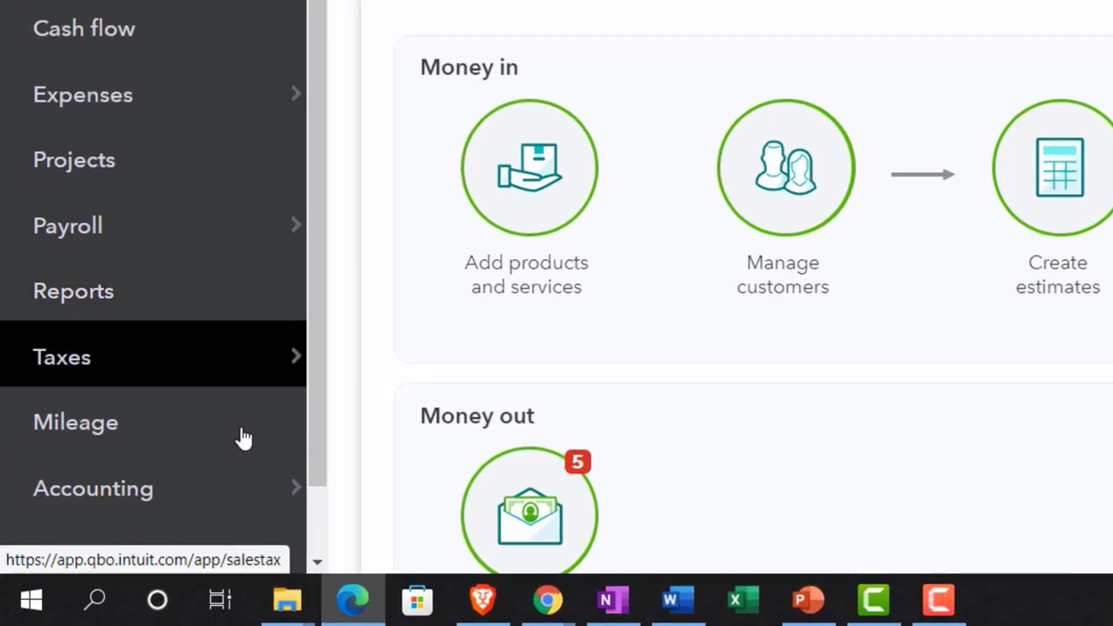
pyautogui.click(352, 599)
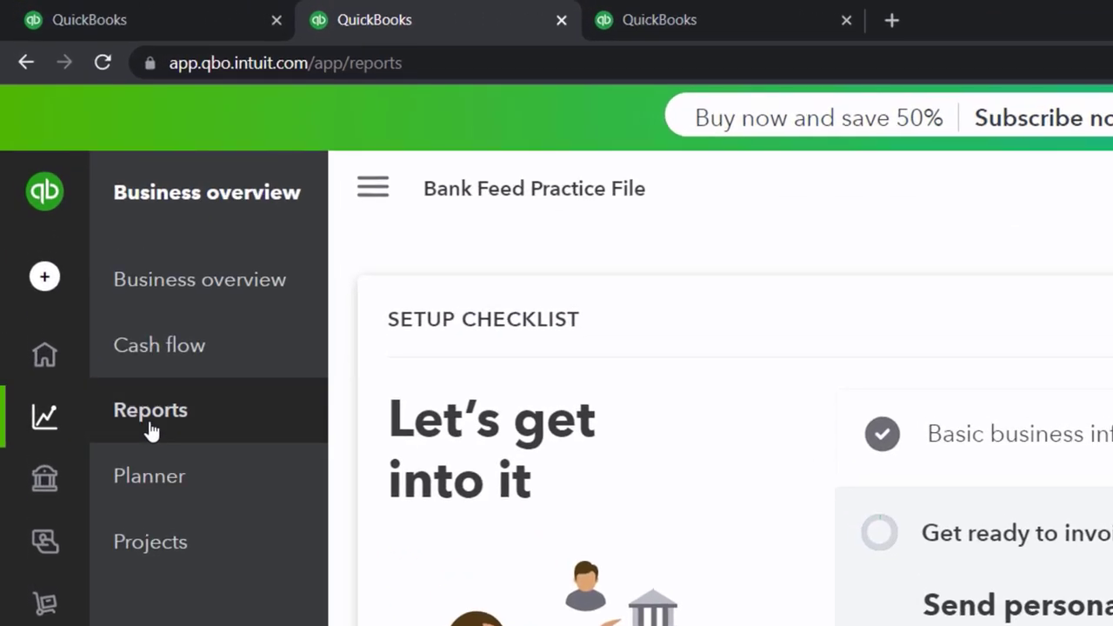
# - Open the Balance Sheet report from the favorite reports in the second tab, with the navigation menu collapsed
pyautogui.click(151, 430)
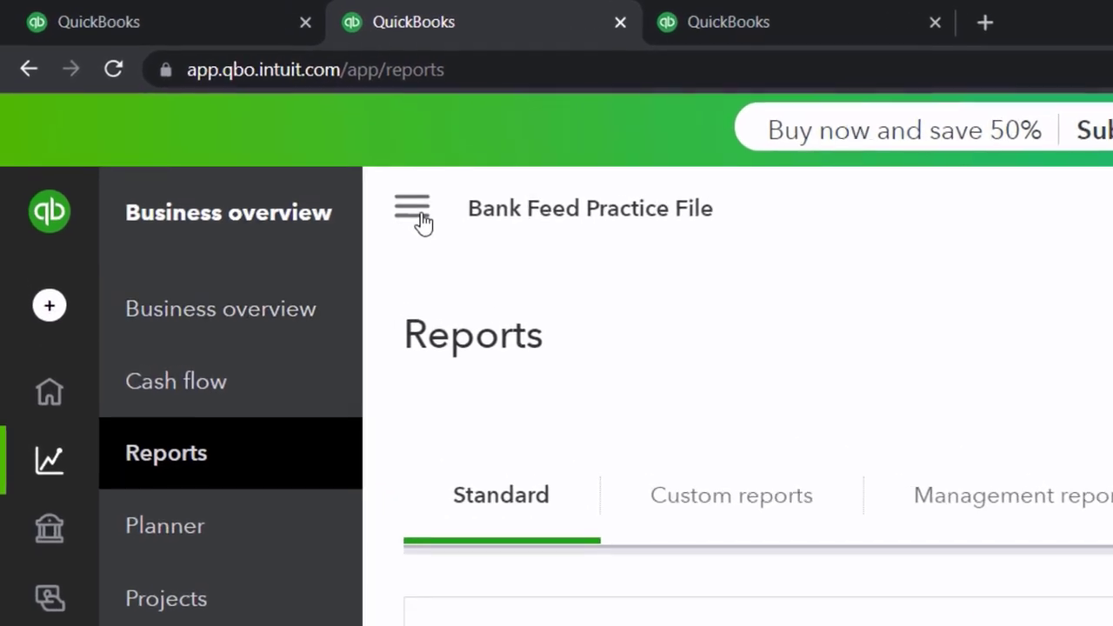
pyautogui.click(413, 209)
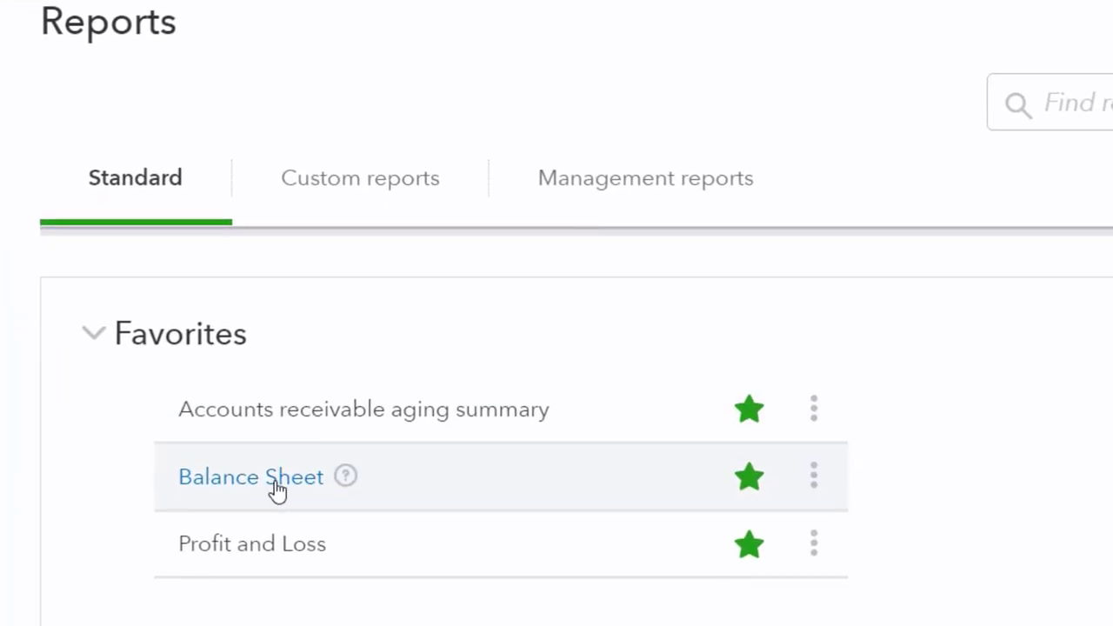
pyautogui.click(272, 484)
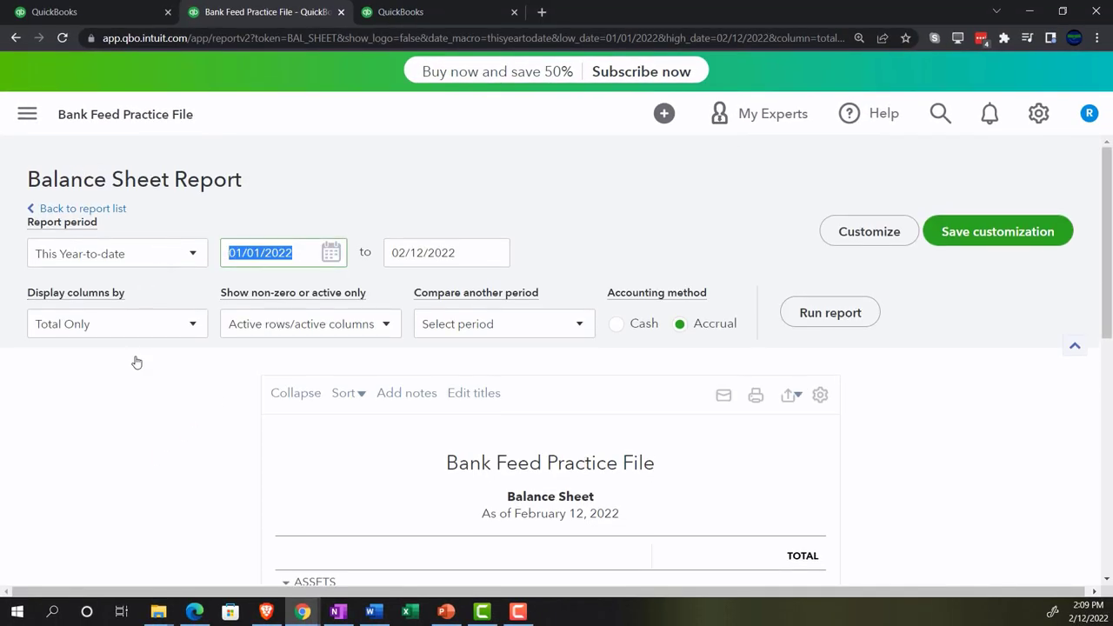
# - Set the Balance Sheet period to 01/01/2021 through 12/31/2021 and run the report
pyautogui.write('01/01/202')
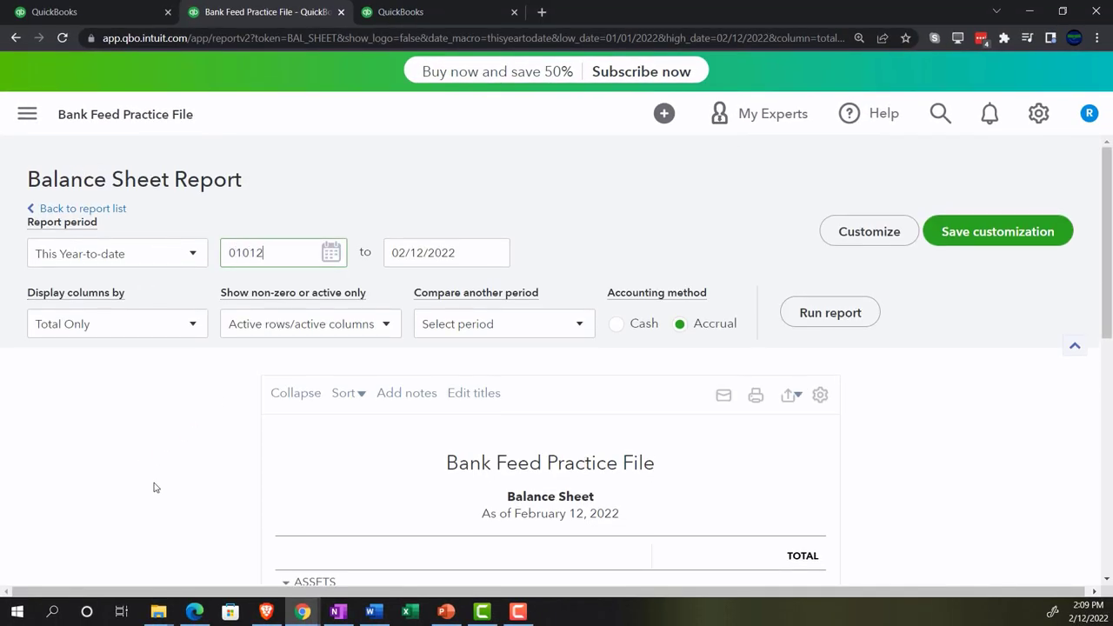
pyautogui.write('1')
pyautogui.press('Tab')
pyautogui.write('123121')
pyautogui.press('Tab')
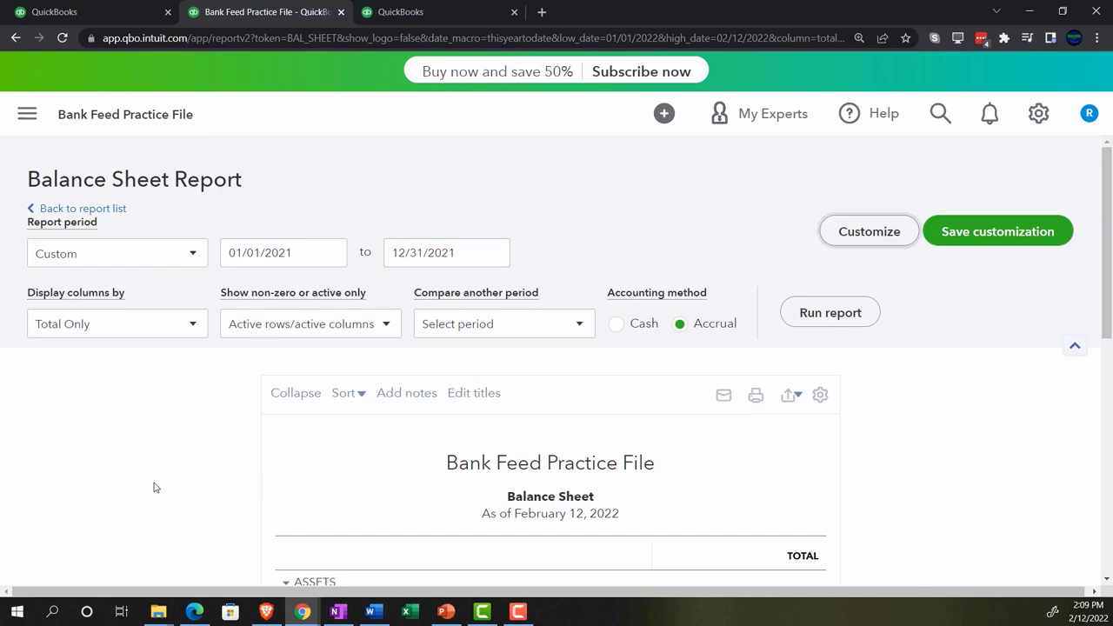
pyautogui.click(807, 323)
pyautogui.scroll(-3, 808, 327)
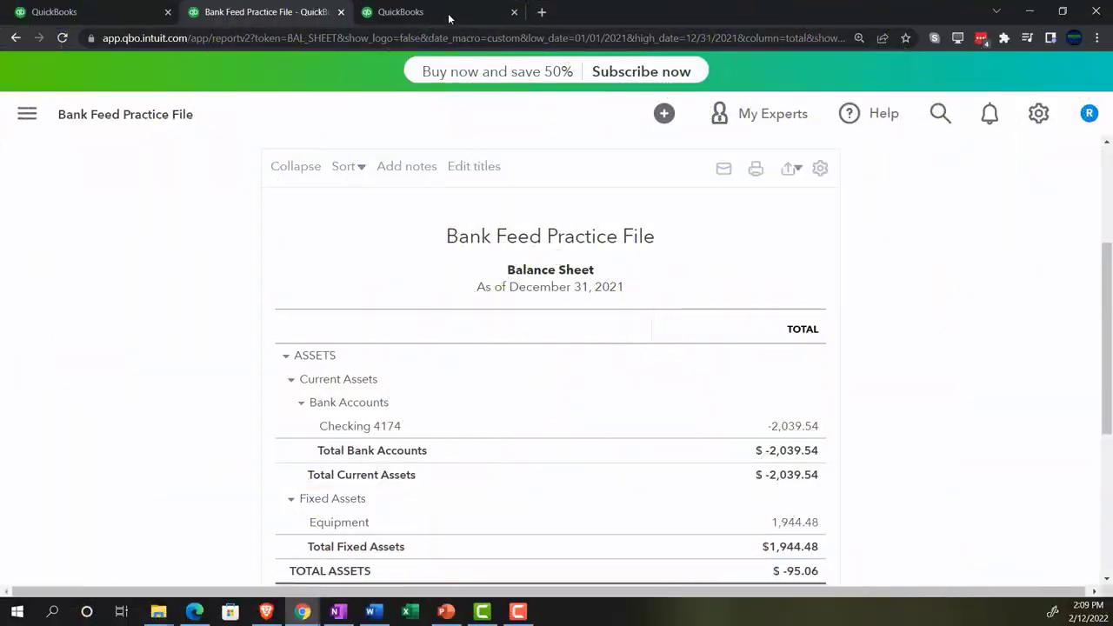
# - Open the Profit and Loss report from the favorite reports in the third tab, with the navigation menu collapsed
pyautogui.click(417, 11)
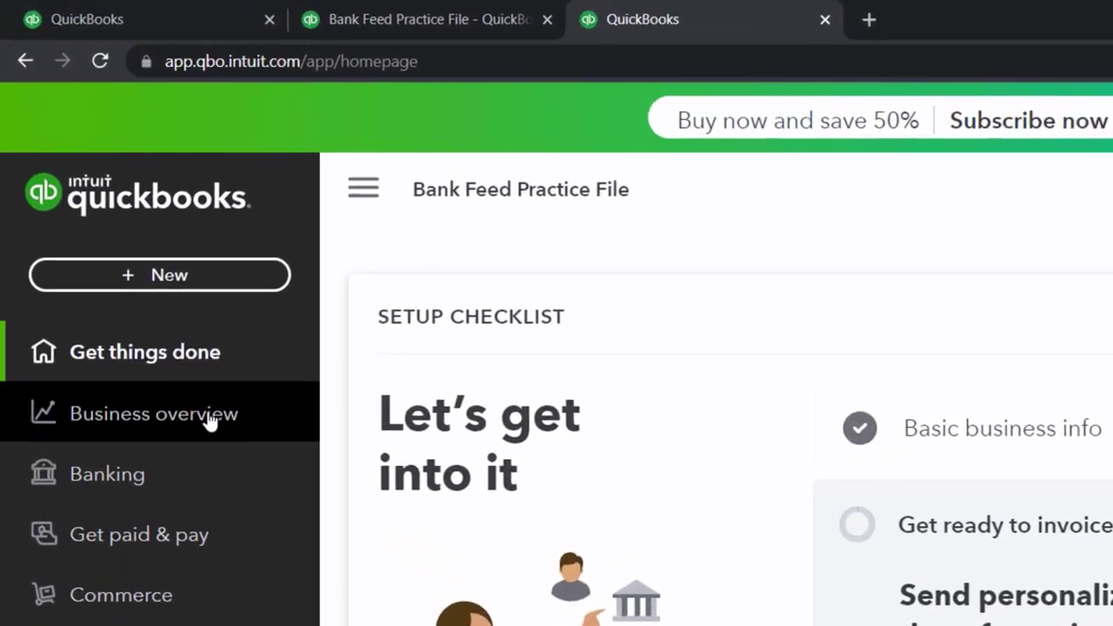
pyautogui.click(209, 417)
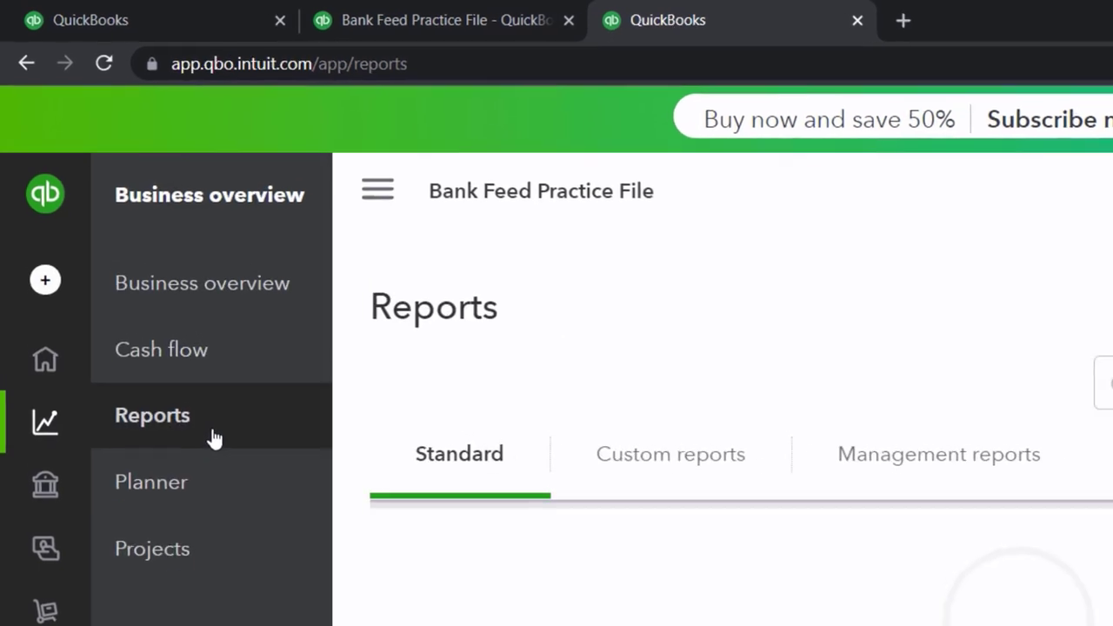
pyautogui.click(375, 193)
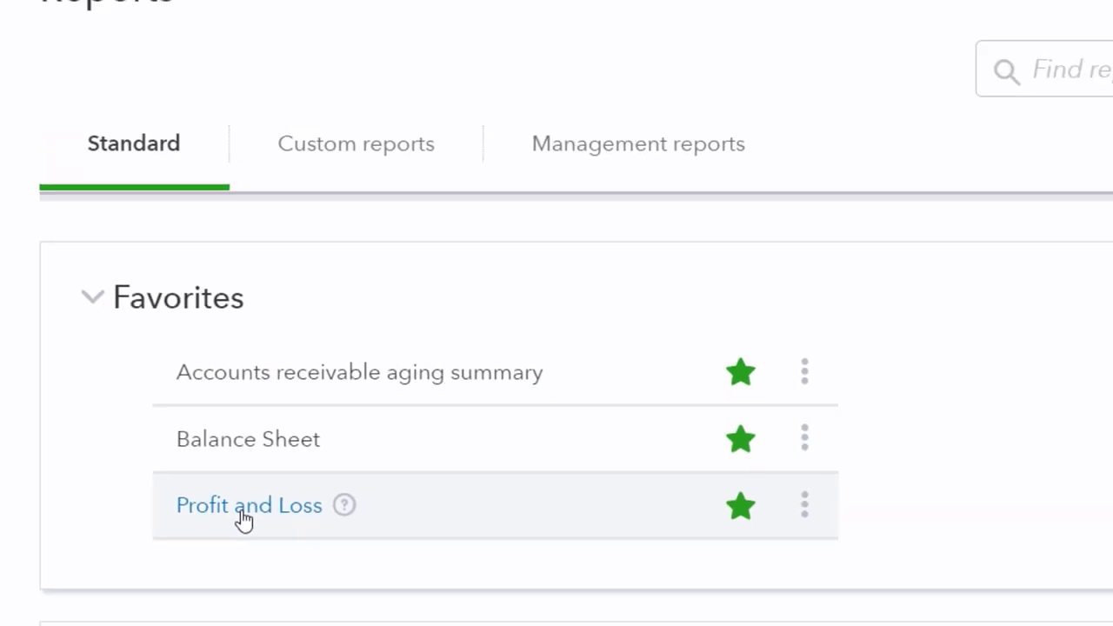
pyautogui.click(282, 532)
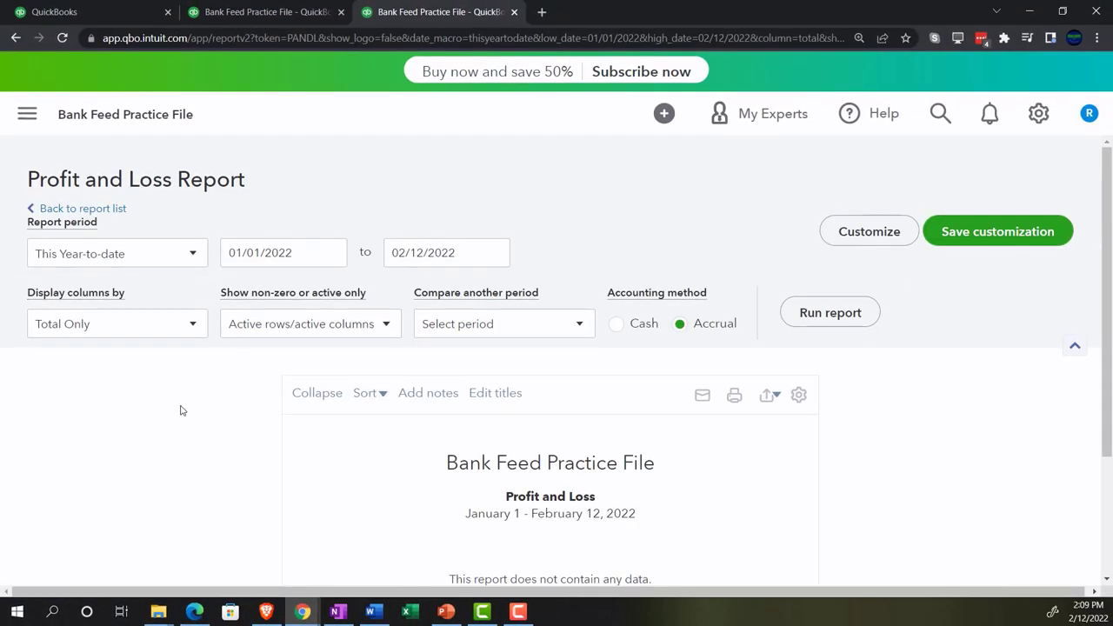
# - Set the Profit and Loss period to 01/01/2021 through 12/31/2021 and run the report
pyautogui.moveTo(294, 253); pyautogui.dragTo(211, 241)
pyautogui.write('01/01/2021')
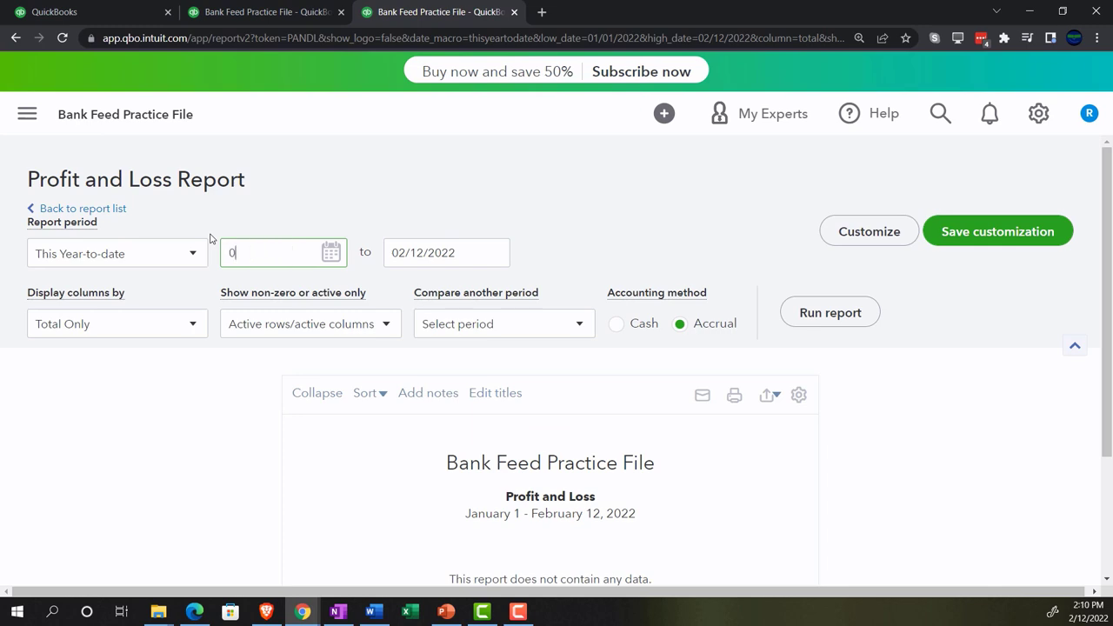
pyautogui.press('Tab')
pyautogui.write('12/31/2021')
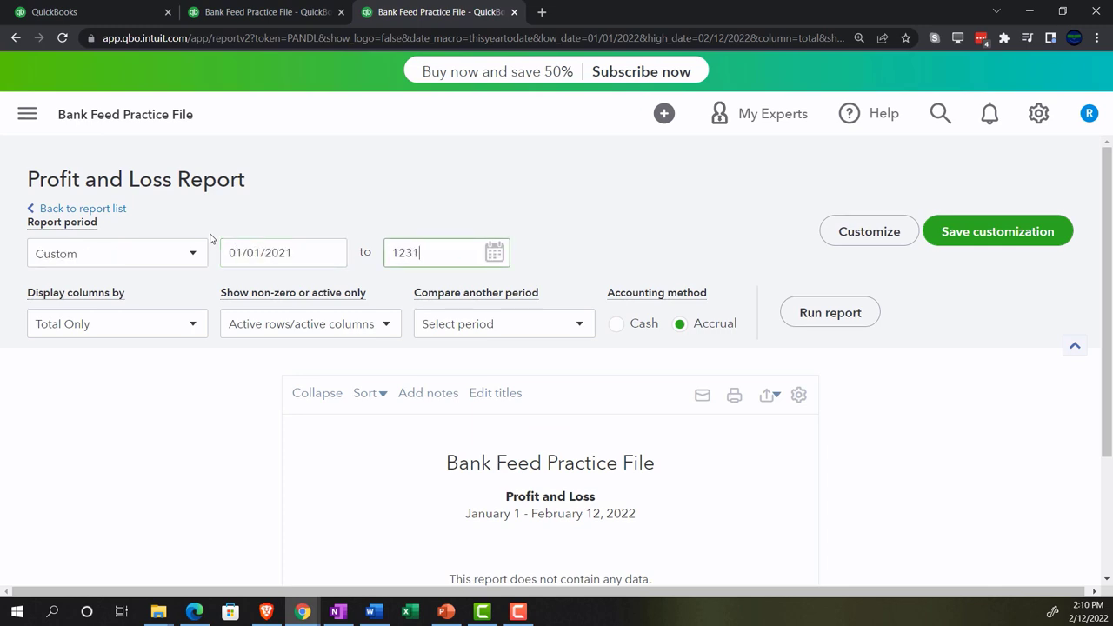
pyautogui.press('Tab')
pyautogui.click(830, 313)
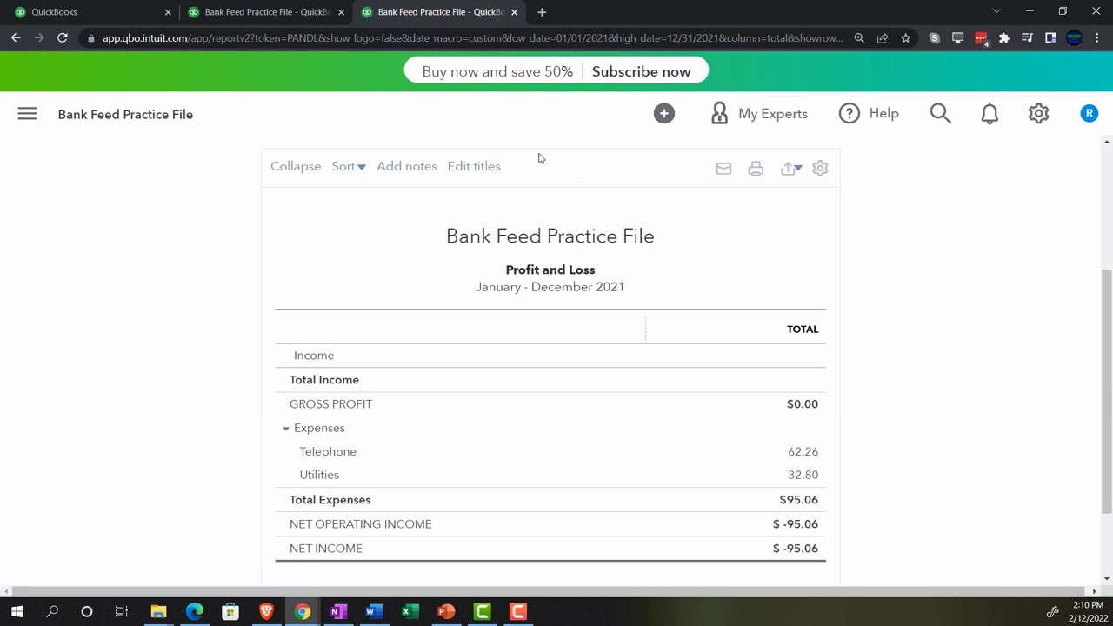
# - Return to the Balance Sheet, enlarge the page to 175%, and review its asset accounts
pyautogui.click(285, 17)
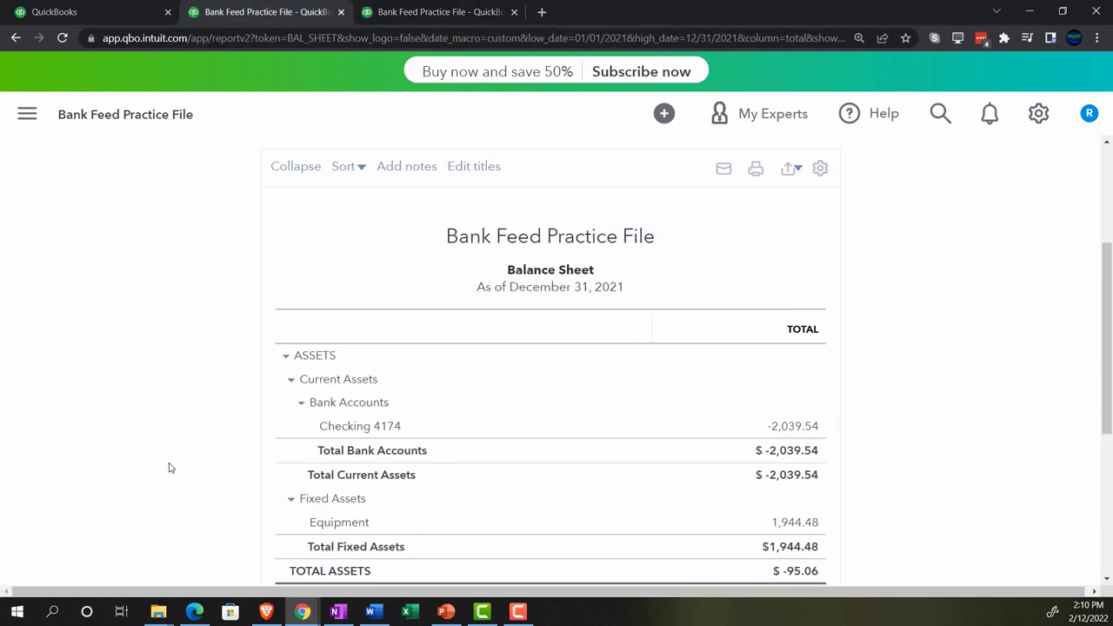
pyautogui.hotkey('ctrl', '+')
pyautogui.hotkey('ctrl', '+')
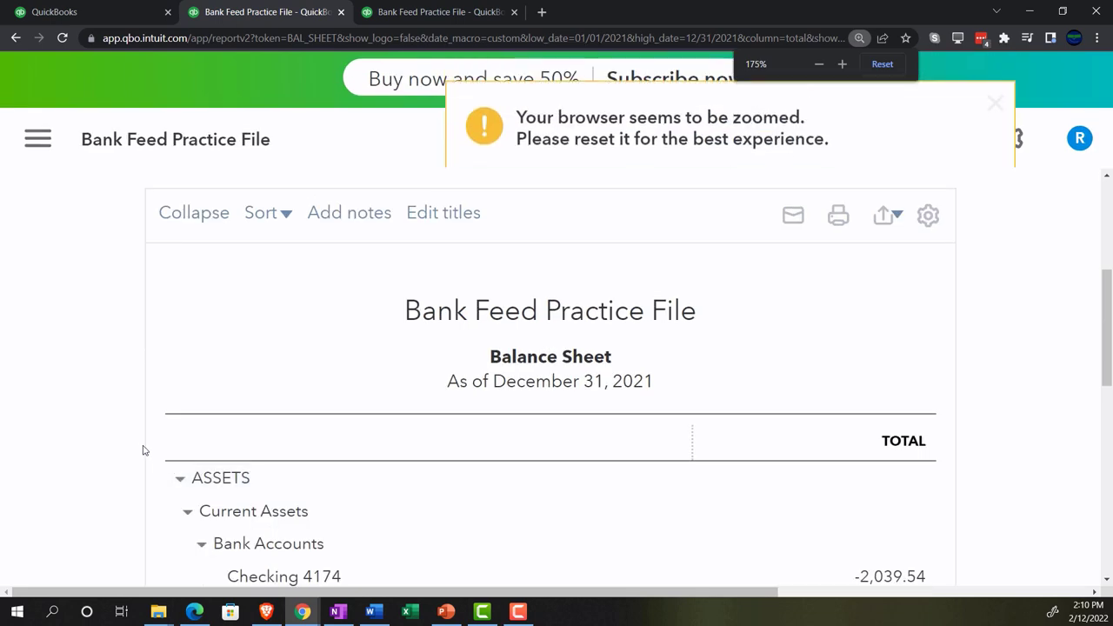
pyautogui.scroll(-2, 131, 447)
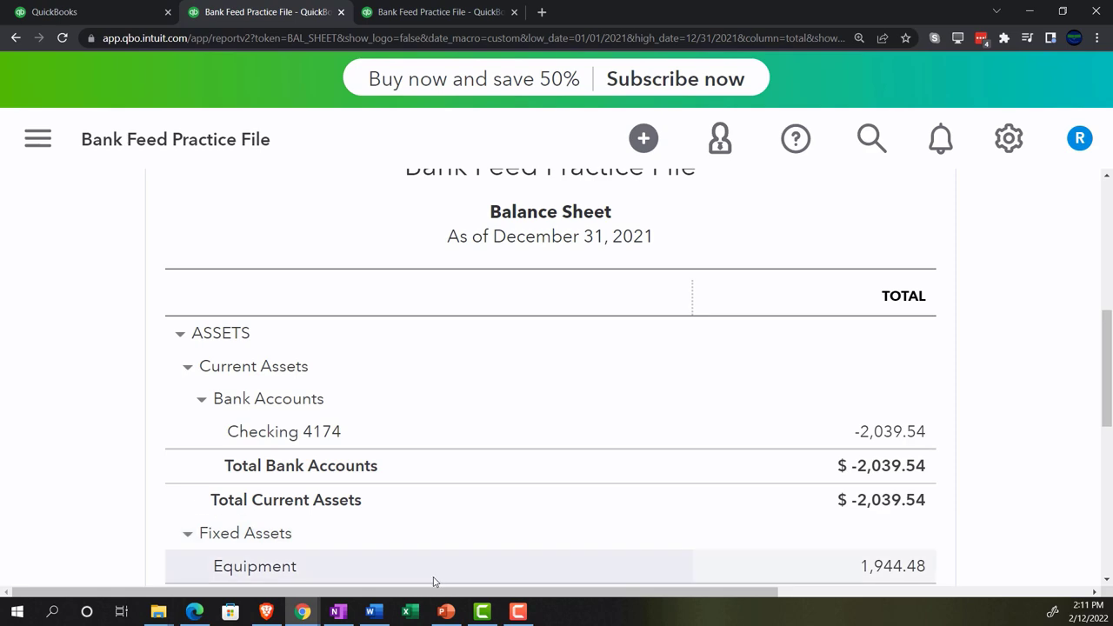
# - Switch to OneNote to examine the vendor, customer and banking flowchart, and return to the Bank Feed Practice File in Chrome
pyautogui.click(338, 612)
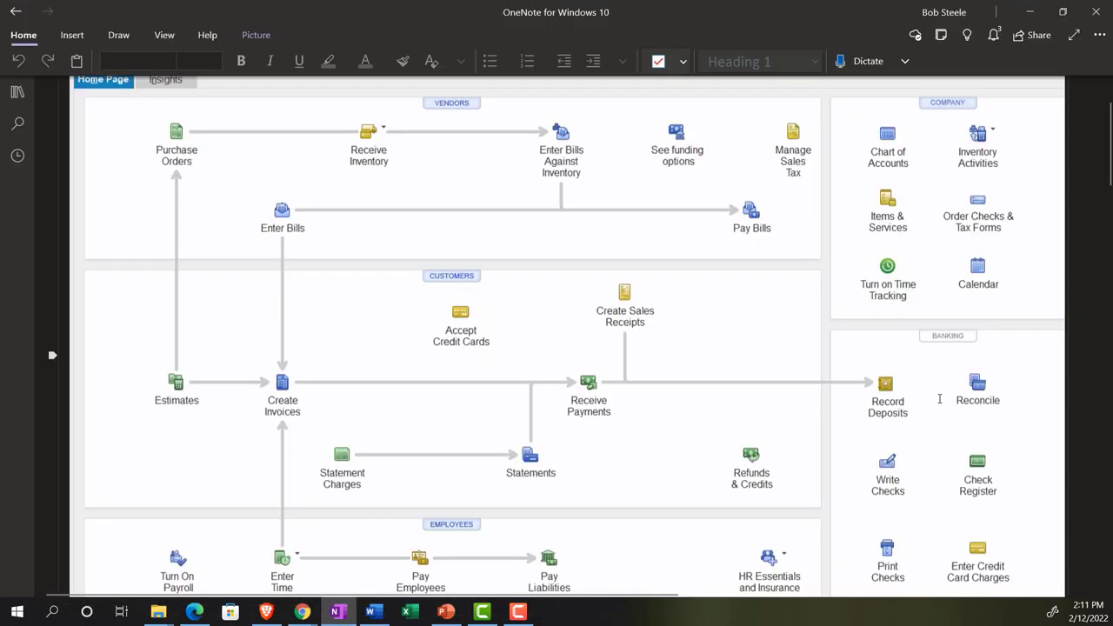
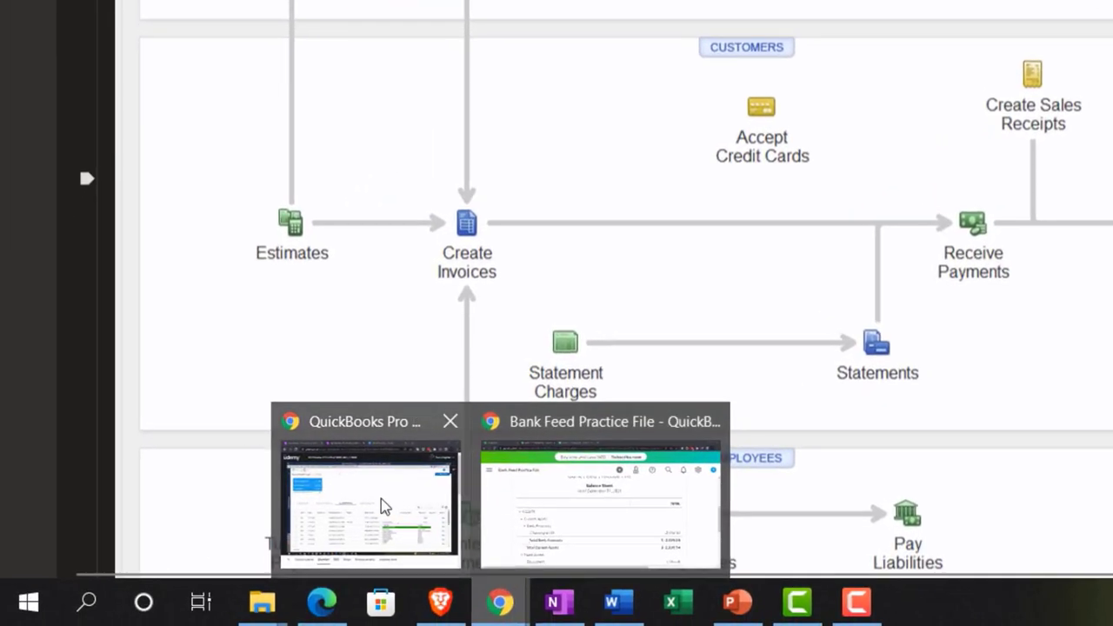
pyautogui.click(129, 573)
pyautogui.moveTo(500, 602)
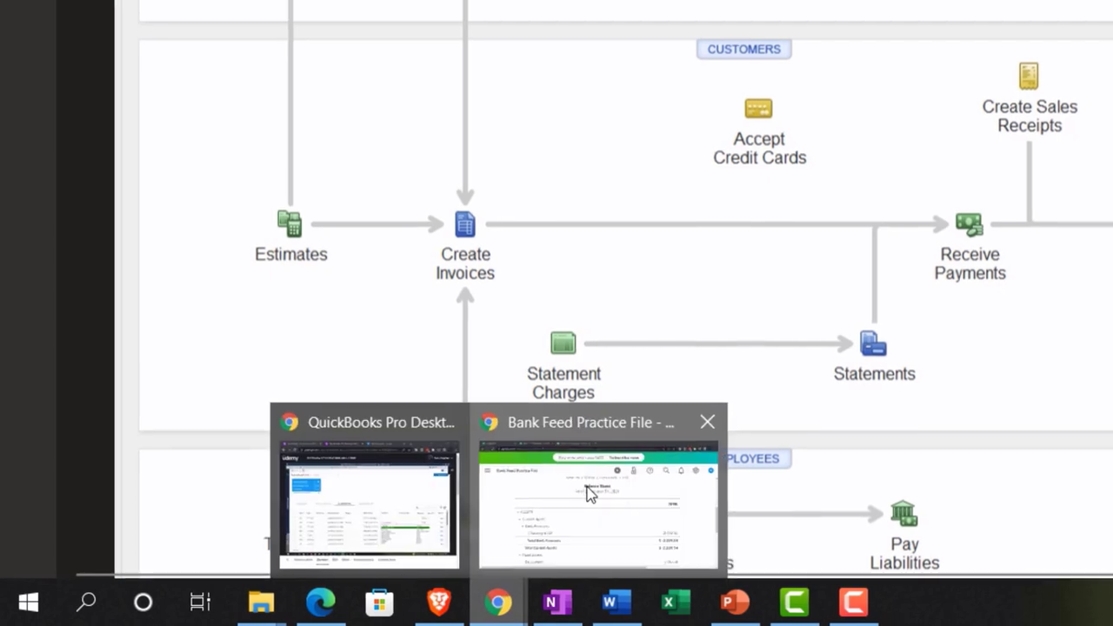
pyautogui.click(591, 487)
# - In the practice file's home page tab, reduce the page zoom two levels and open the bookkeeping bank transactions
pyautogui.click(127, 19)
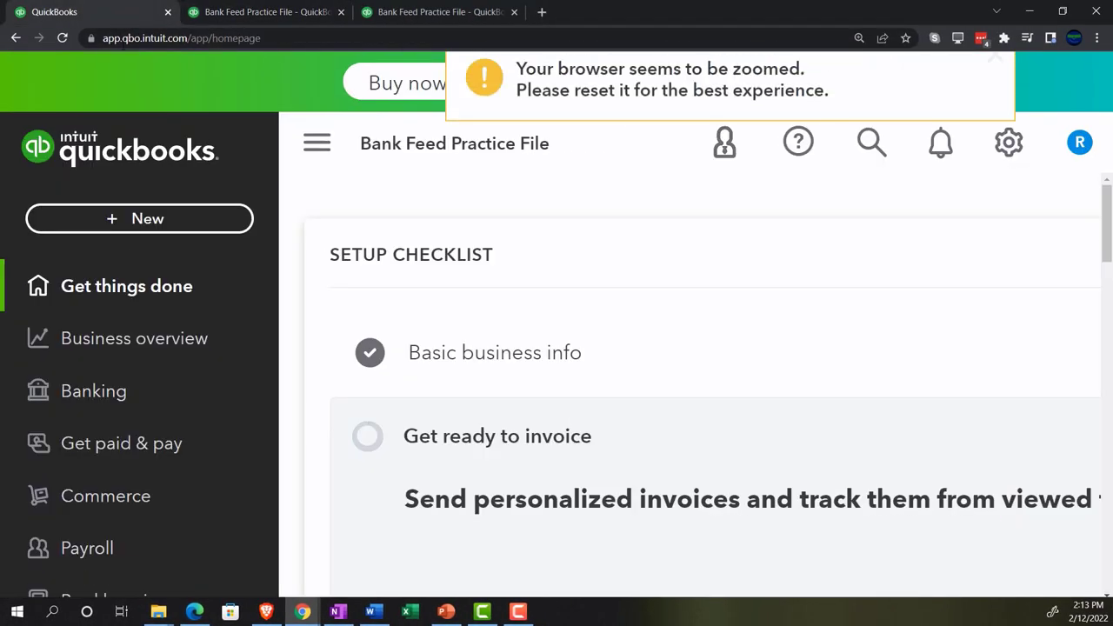
pyautogui.hotkey('ctrl', '-')
pyautogui.hotkey('ctrl', '-')
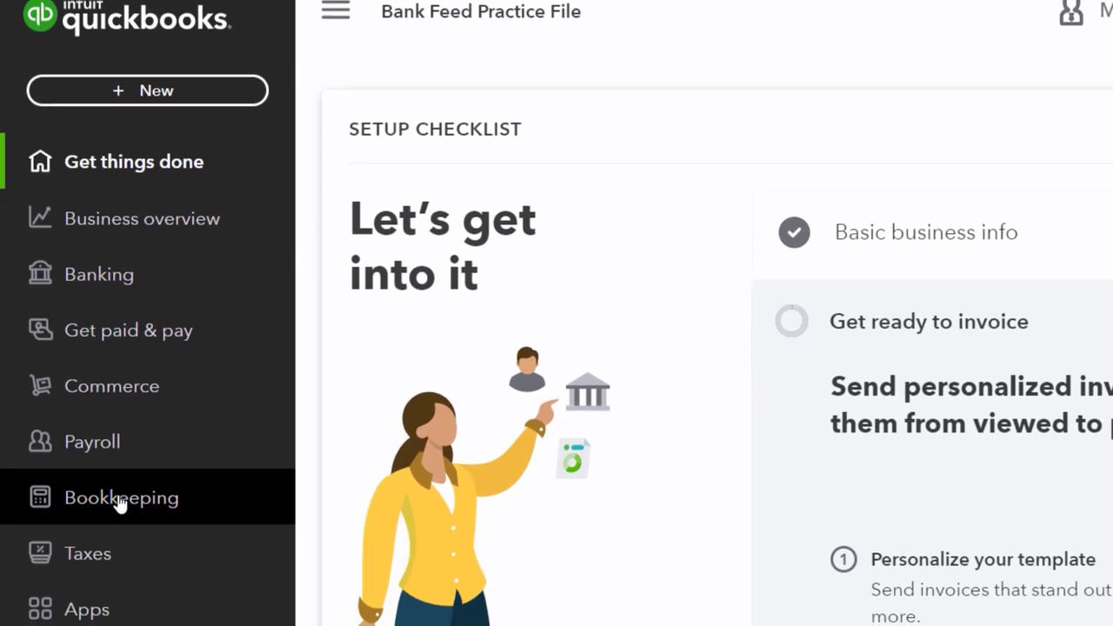
pyautogui.click(119, 501)
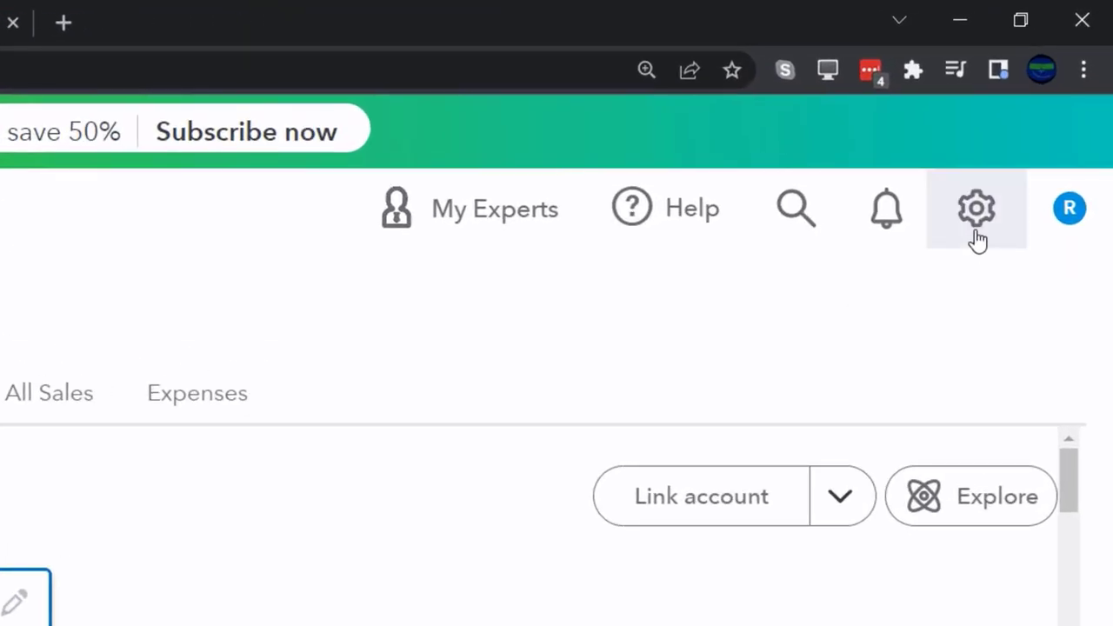
# - Switch the Bank Feed Practice File from Business view to Accountant view
pyautogui.click(1037, 120)
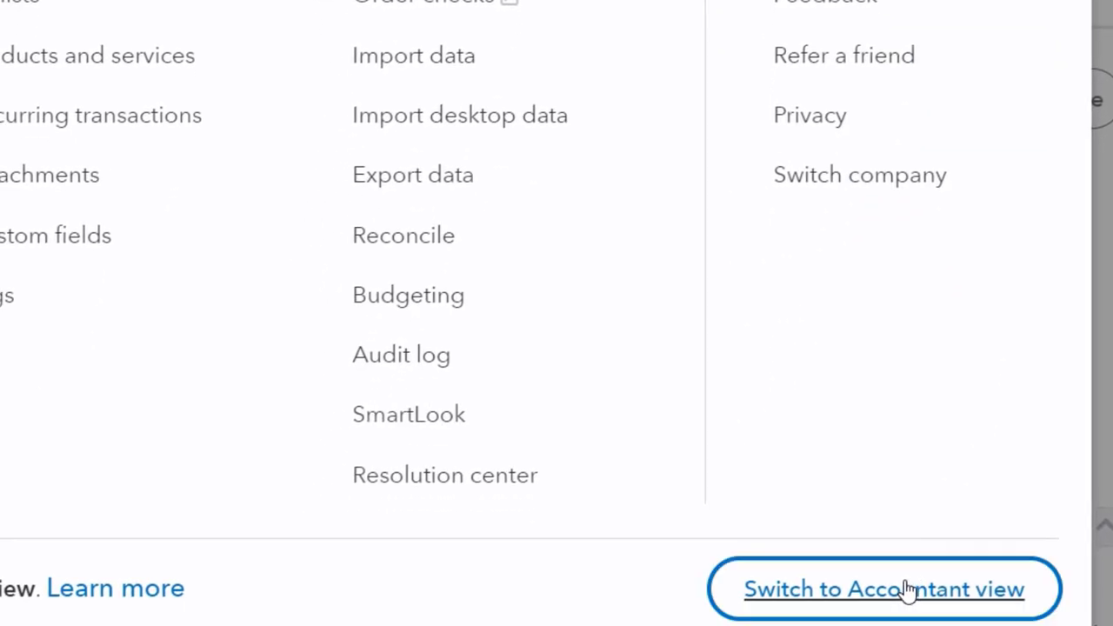
pyautogui.click(907, 588)
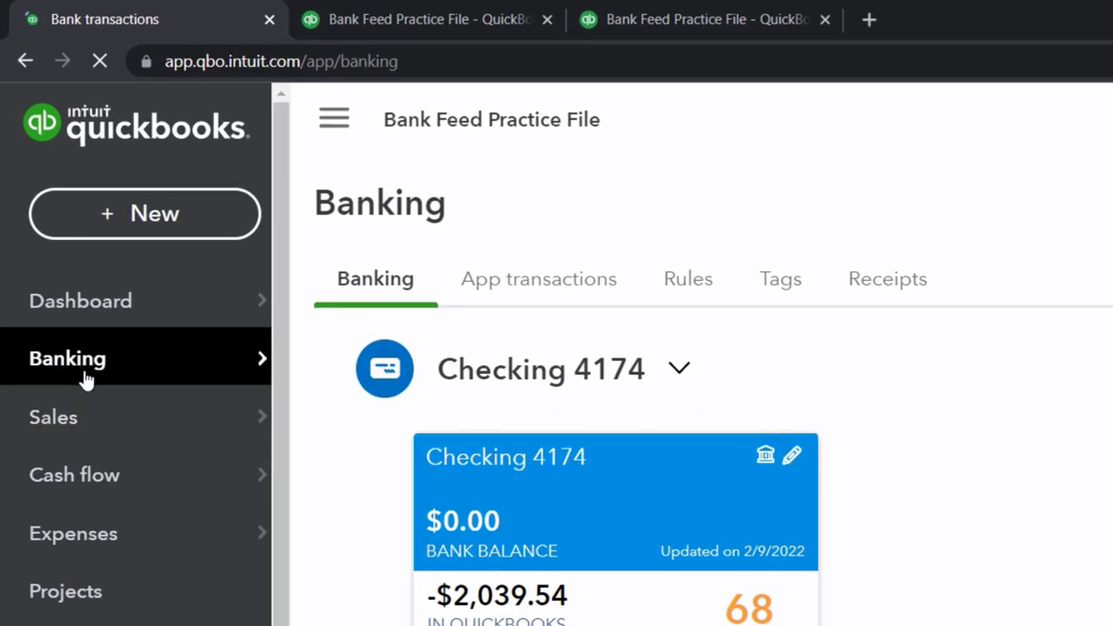
# - Collapse the navigation menu on the Banking page and bring up the Checking 4174 transactions for review
pyautogui.moveTo(84, 379)
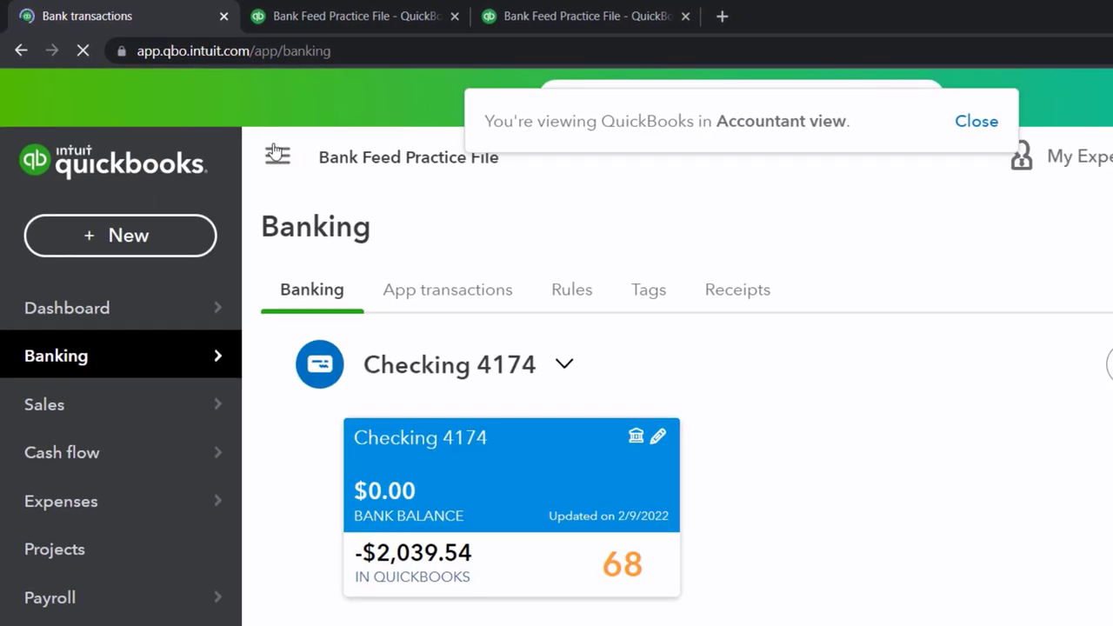
pyautogui.click(277, 155)
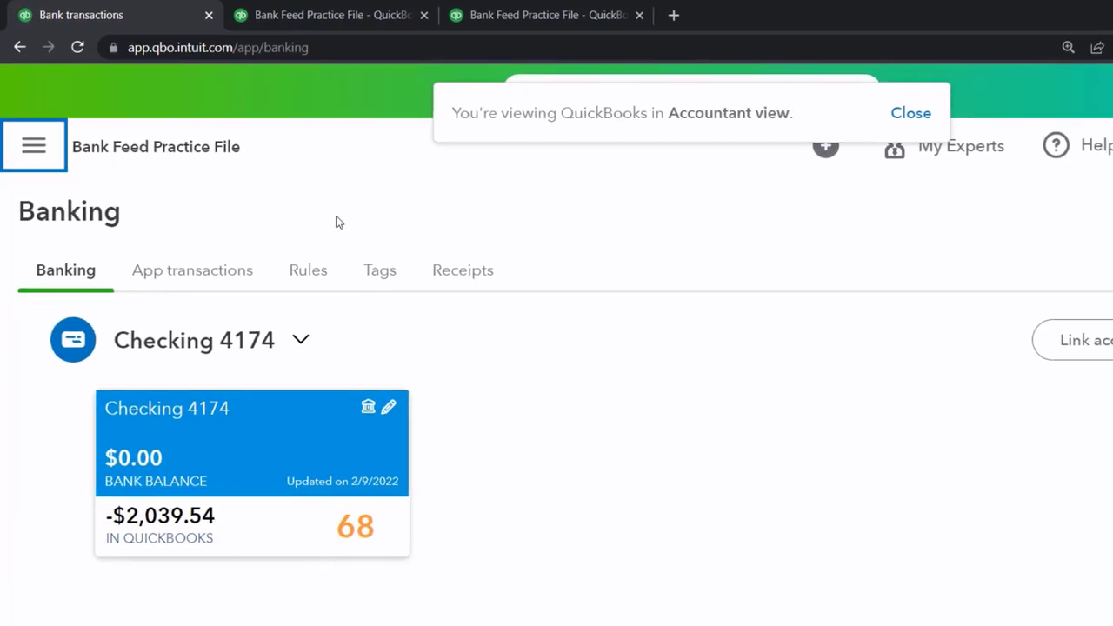
pyautogui.scroll(-3, 648, 438)
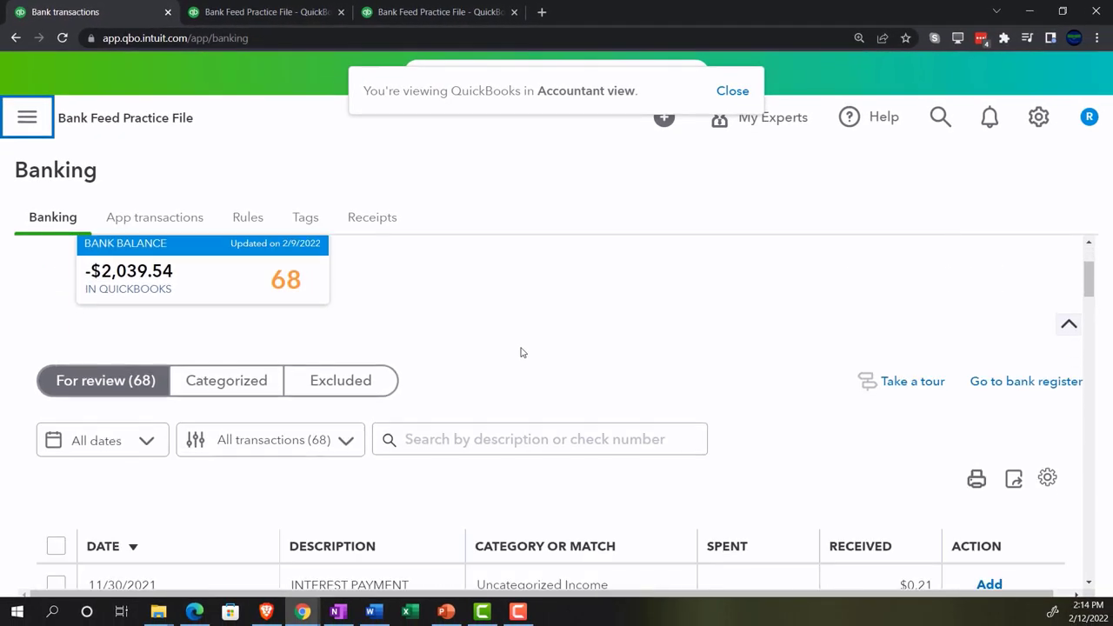
# - Open the 11/17/2021 PRIMERICA01 ACH transaction for $30.00 and look through its existing payee choices
pyautogui.scroll(-3, 522, 353)
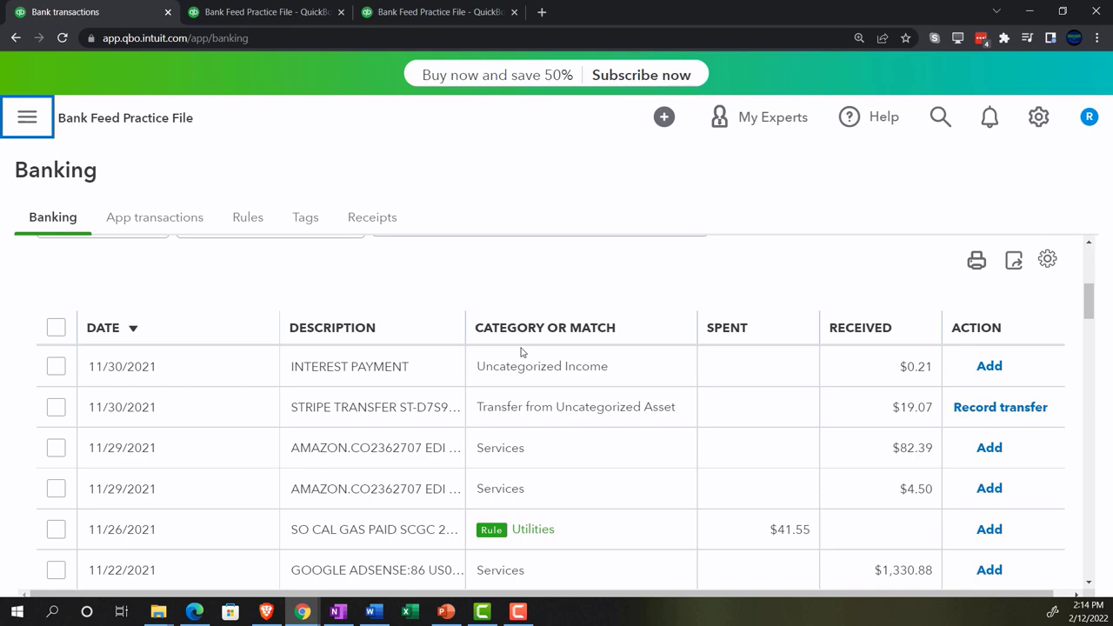
pyautogui.scroll(-5, 521, 351)
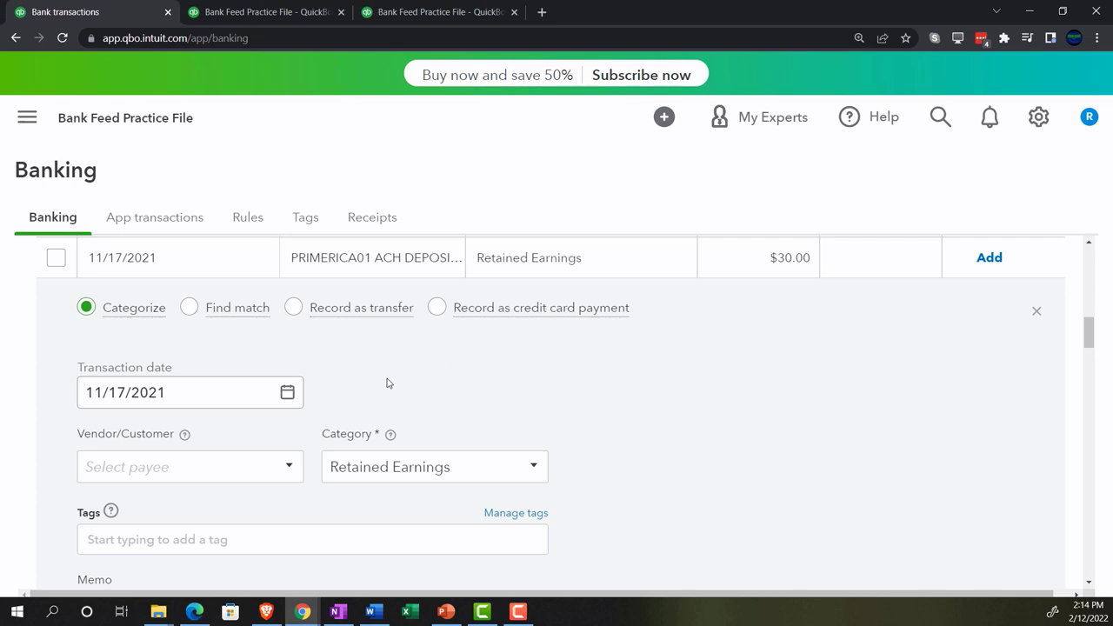
pyautogui.scroll(-1, 387, 385)
pyautogui.scroll(-1, 378, 444)
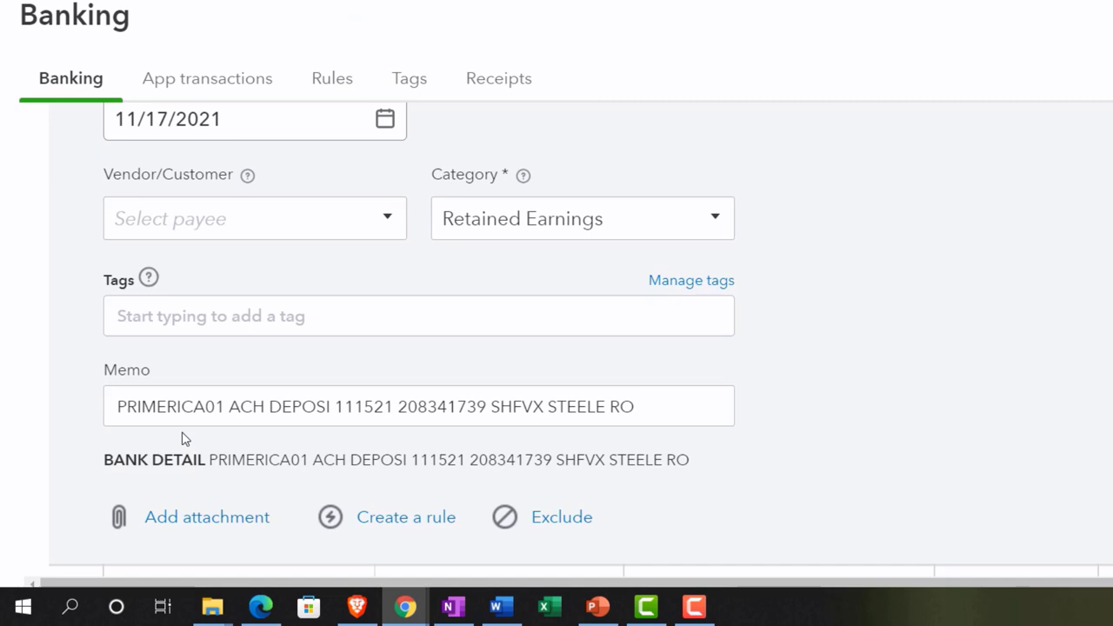
pyautogui.scroll(1, 182, 439)
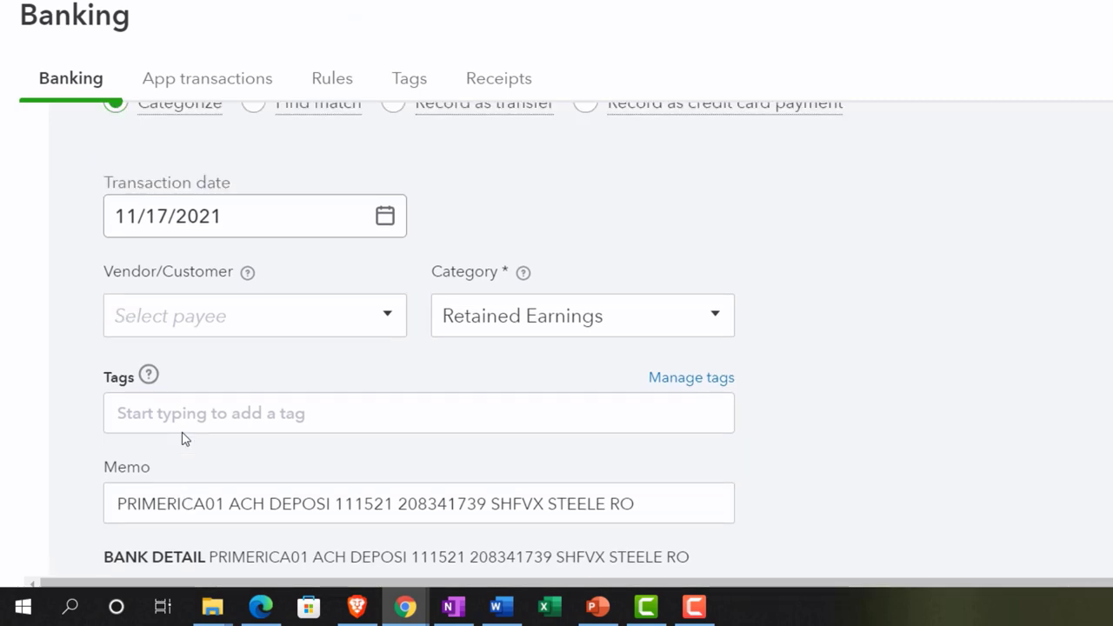
pyautogui.click(388, 321)
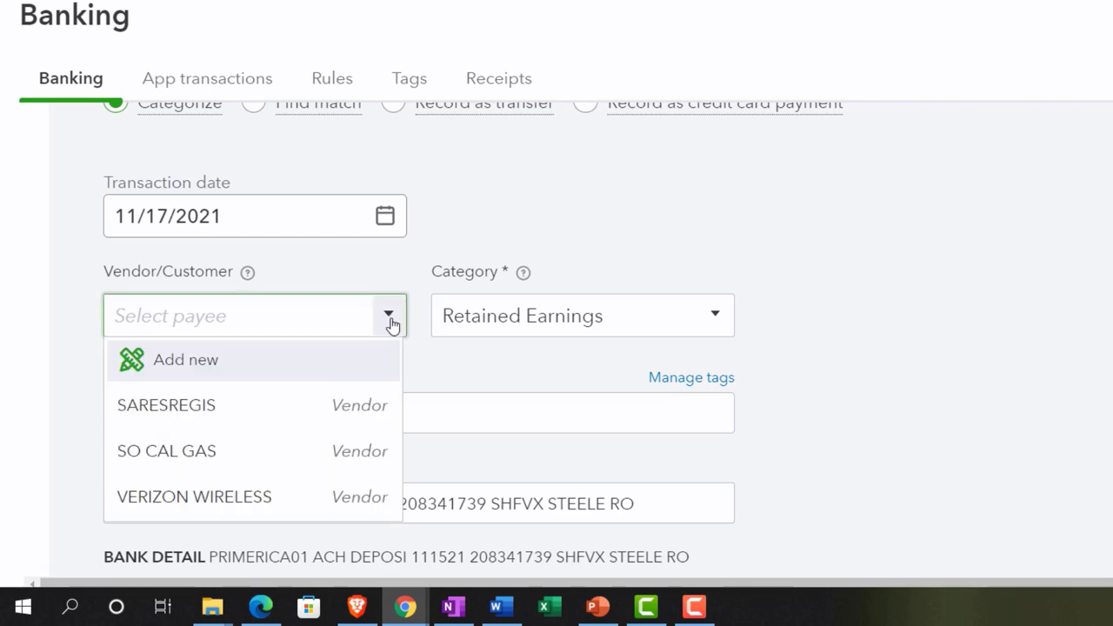
pyautogui.click(389, 321)
# - Copy PRIMERICA from the transaction's memo and add it as a new vendor for the payee
pyautogui.click(202, 504)
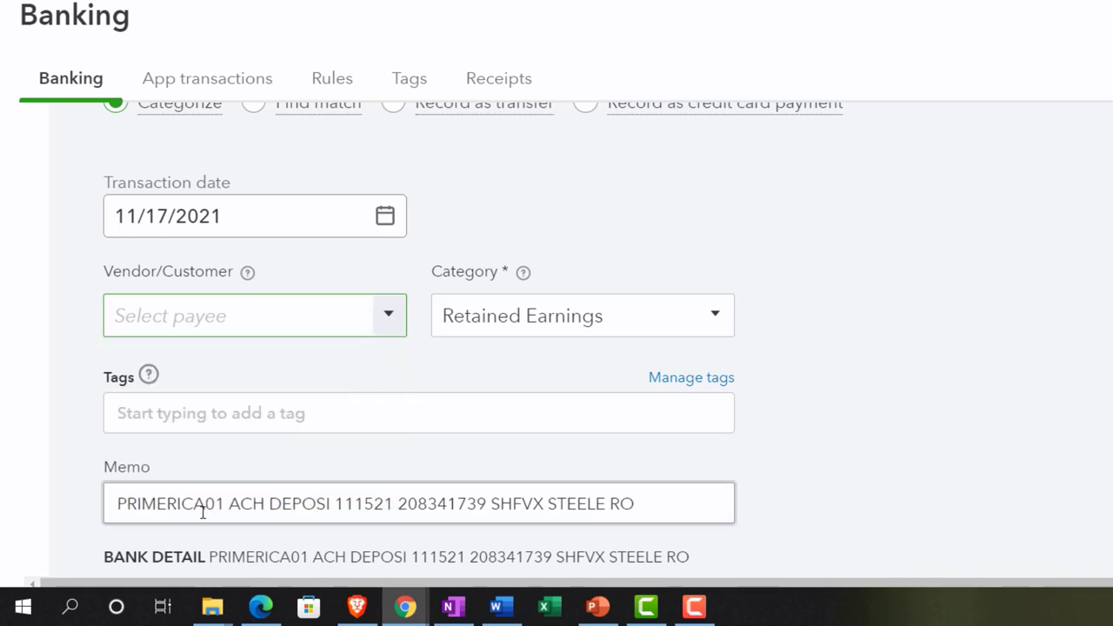
pyautogui.moveTo(206, 504); pyautogui.dragTo(69, 507)
pyautogui.hotkey('ctrl', 'c')
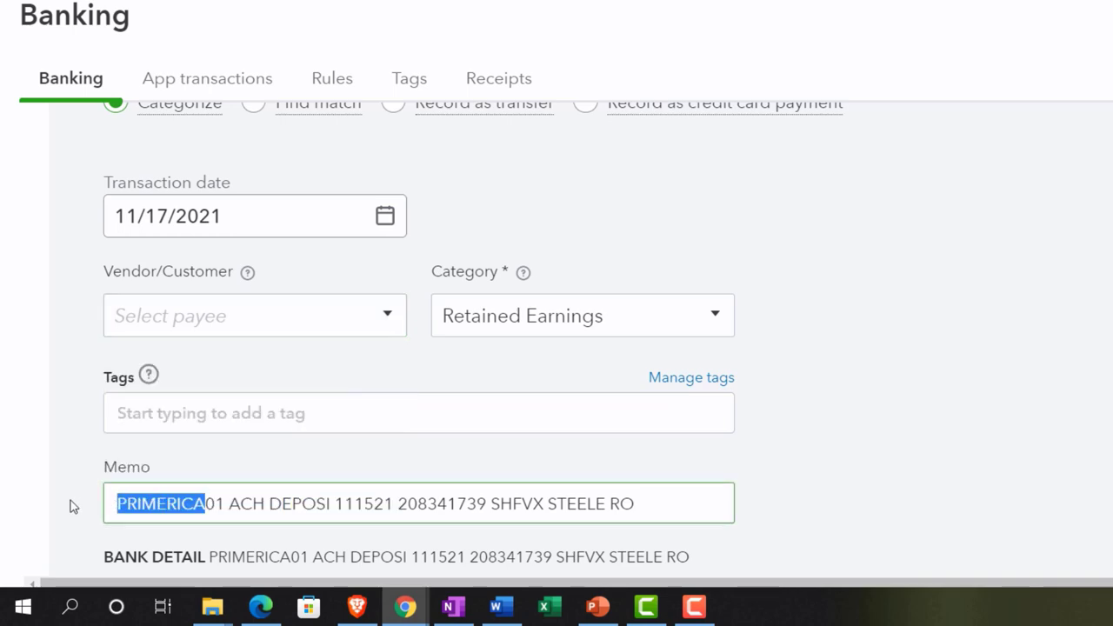
pyautogui.click(174, 316)
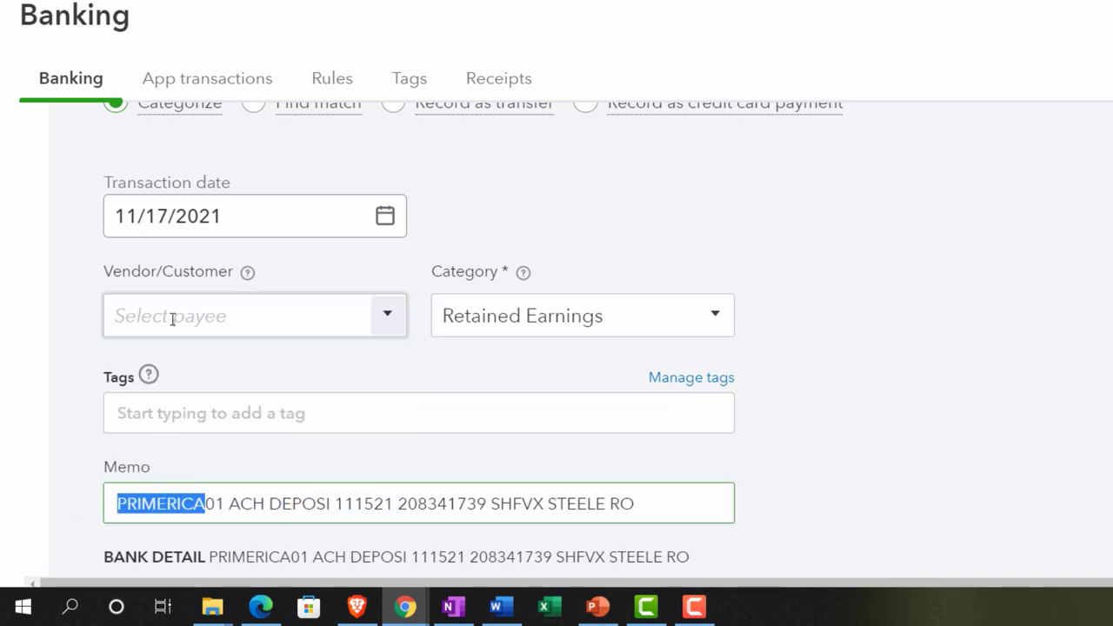
pyautogui.hotkey('ctrl', 'v')
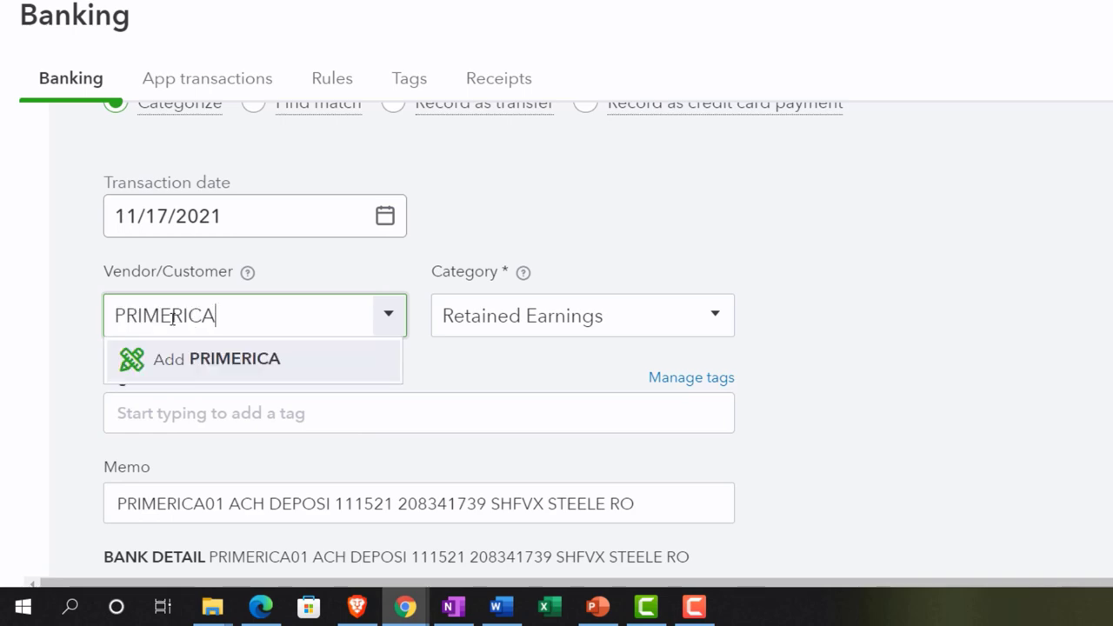
pyautogui.click(211, 367)
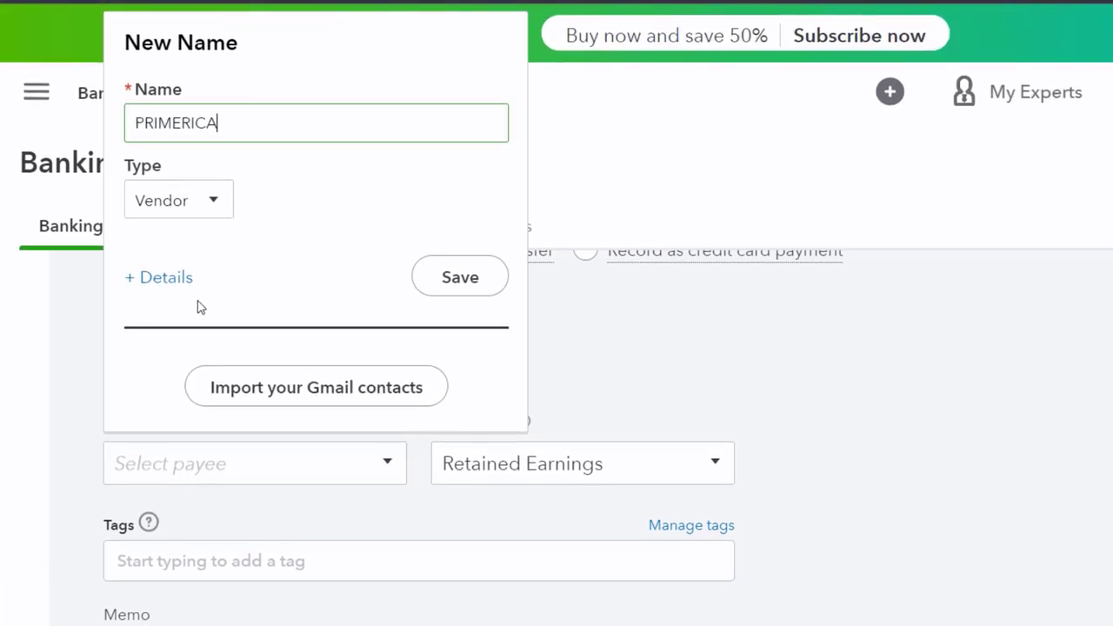
pyautogui.click(435, 283)
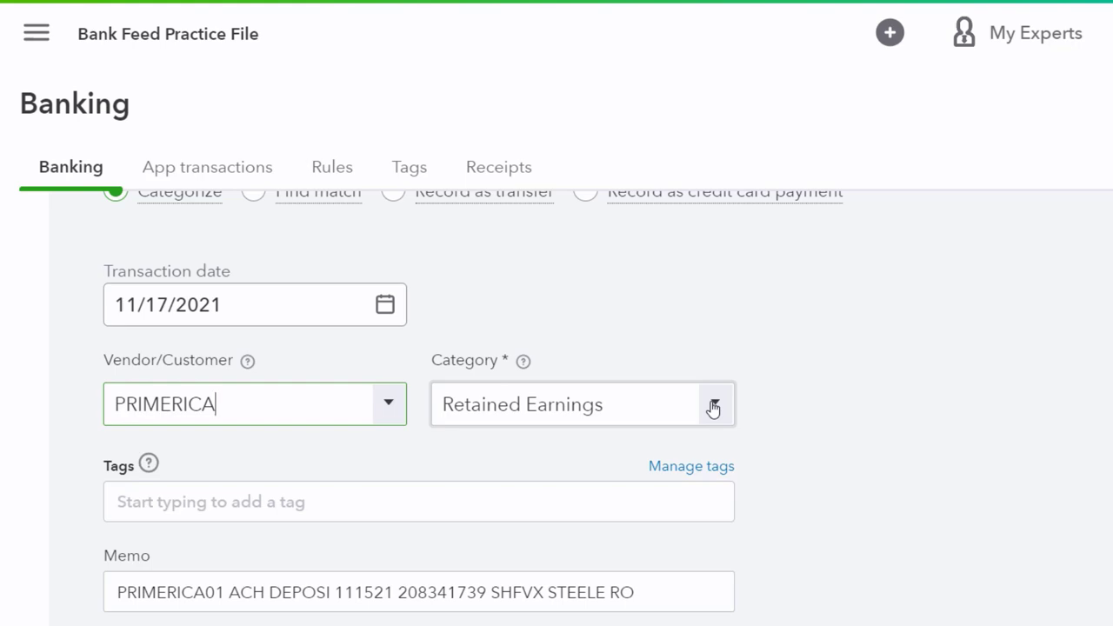
# - Start a new category account named Cost of Goods Sold for the PRIMERICA transaction
pyautogui.click(713, 406)
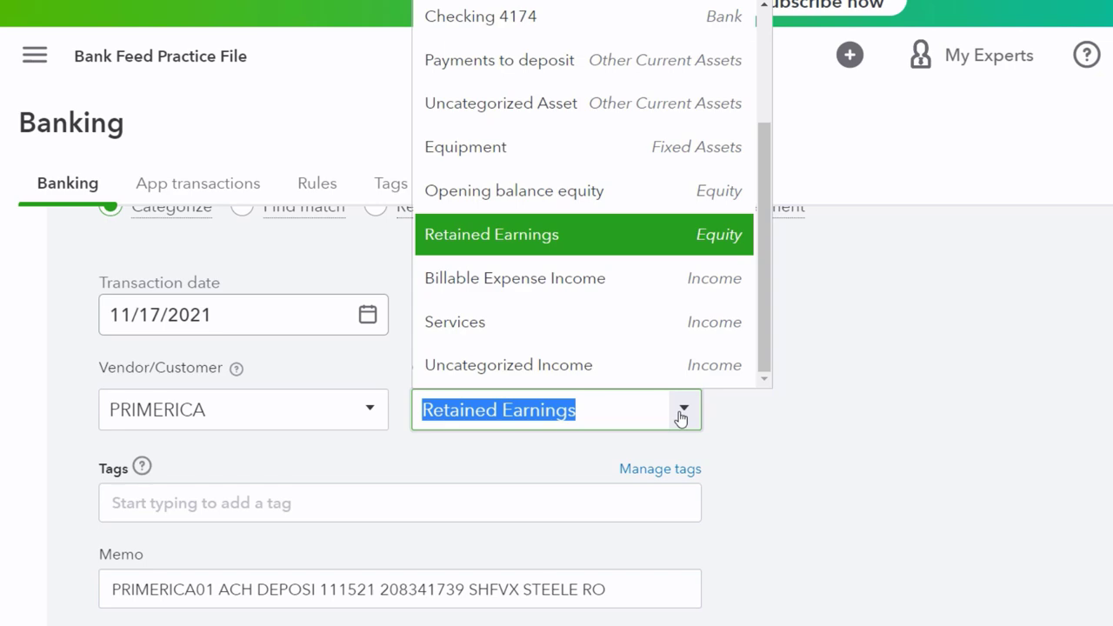
pyautogui.write('C')
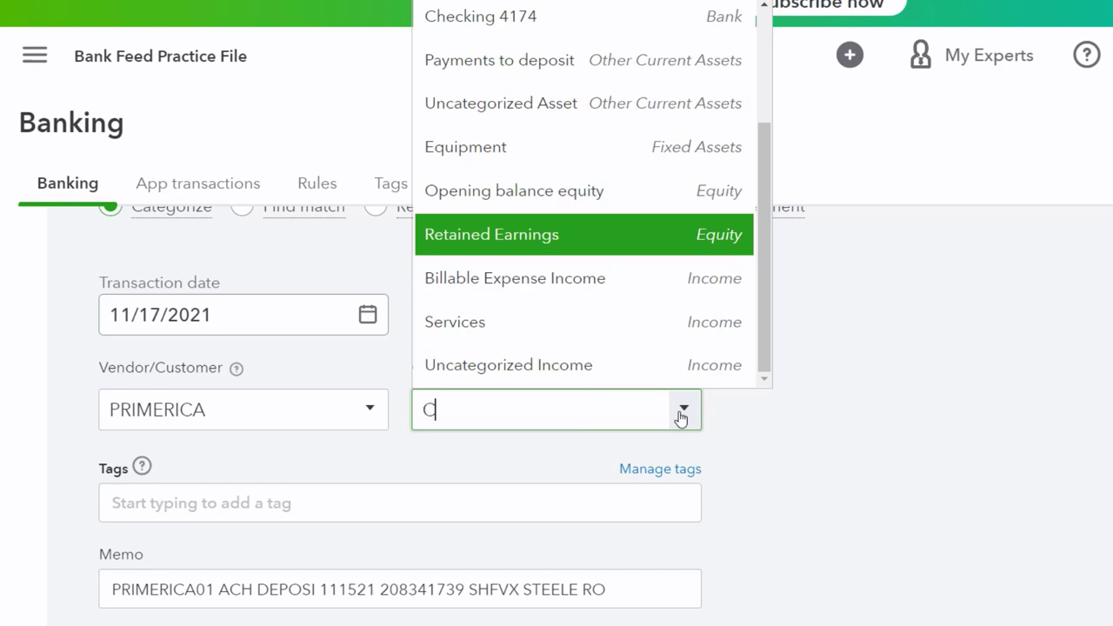
pyautogui.write('ost of Goods')
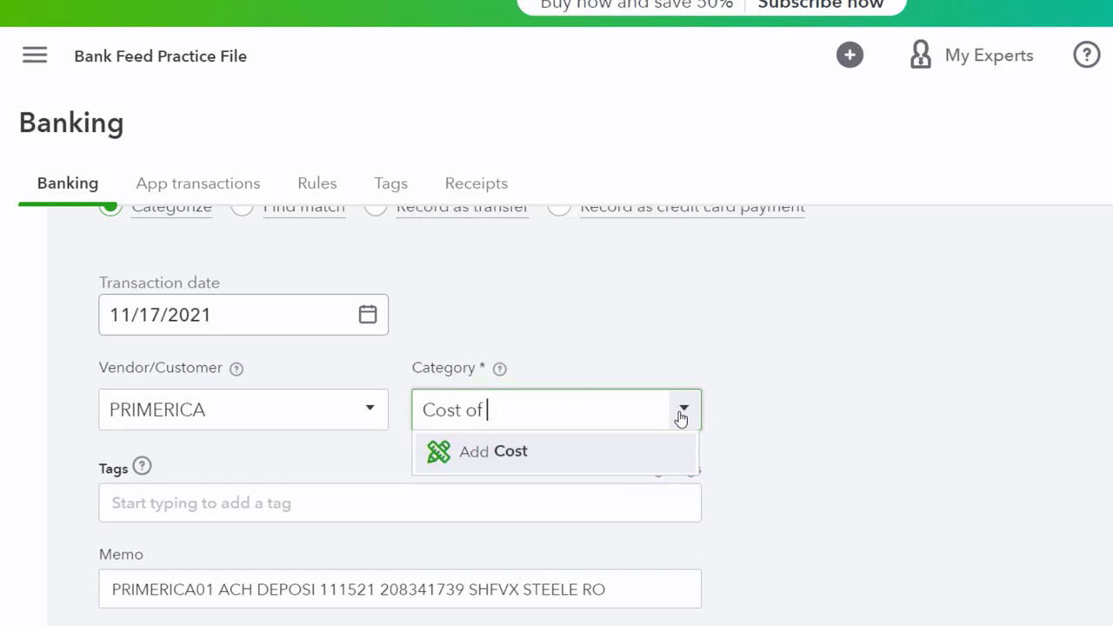
pyautogui.write(' Sold')
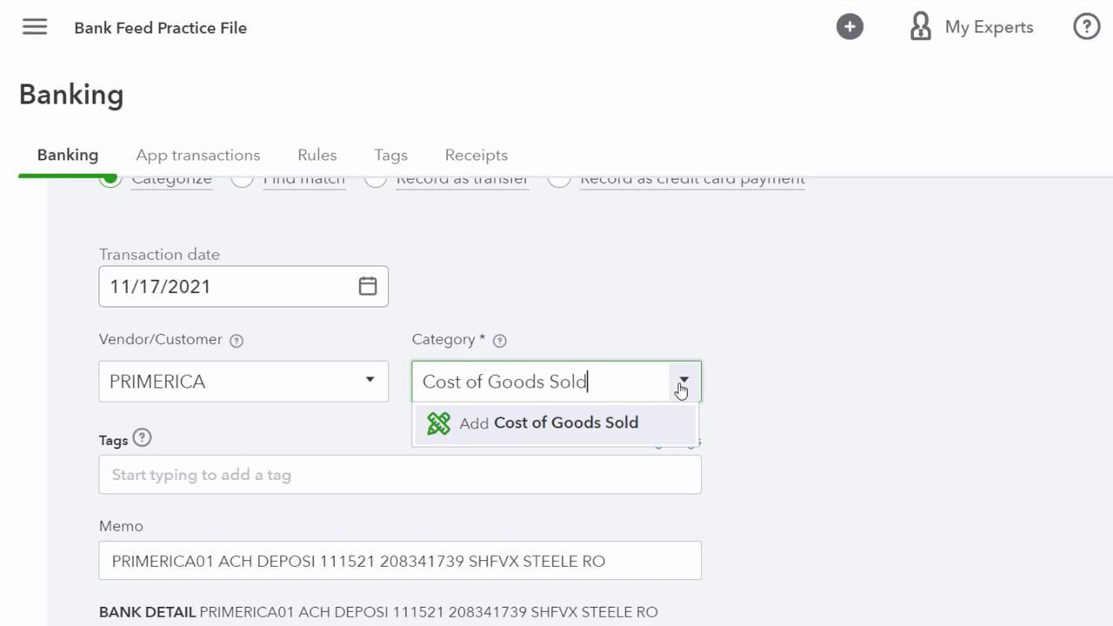
pyautogui.press('Return')
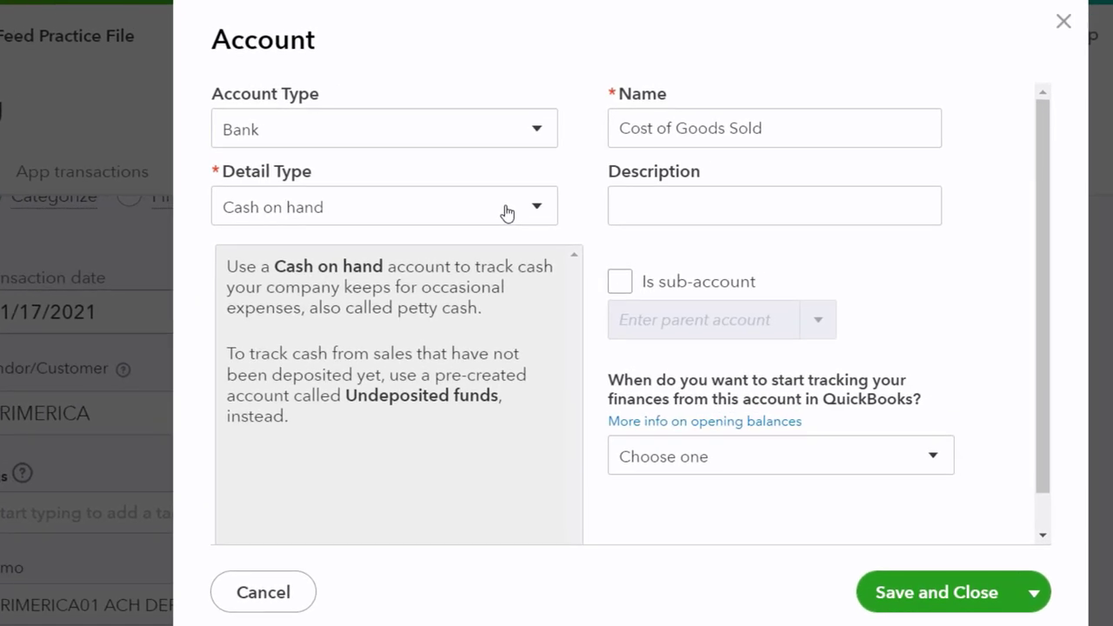
# - Set the new account's type to Cost of Goods Sold and detail type to Other Costs of Services - COS, and save it
pyautogui.click(519, 141)
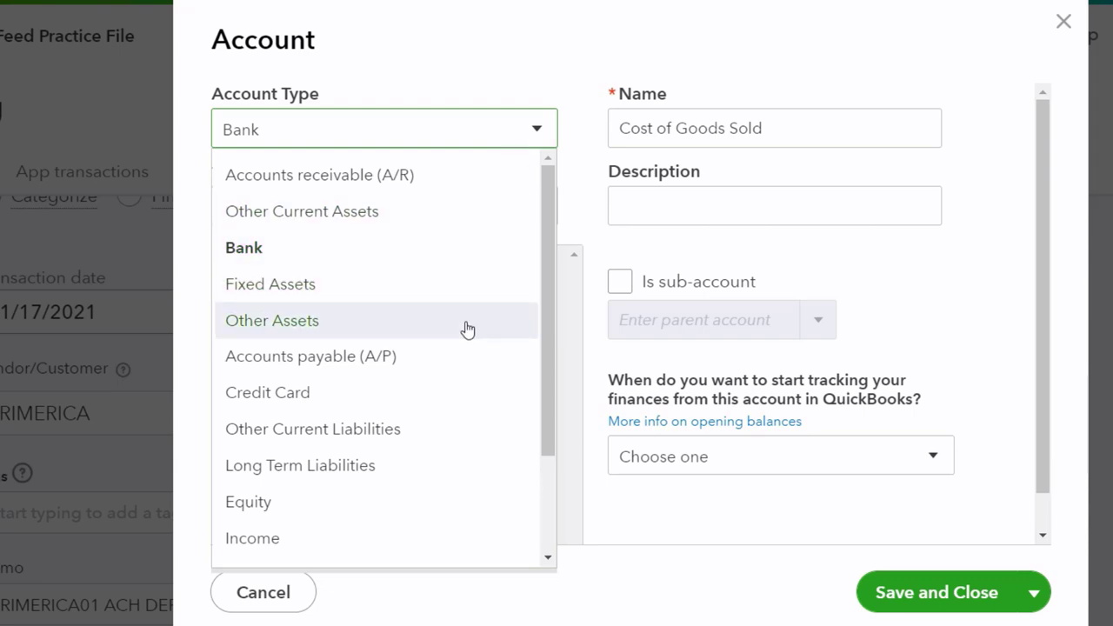
pyautogui.scroll(-3, 467, 329)
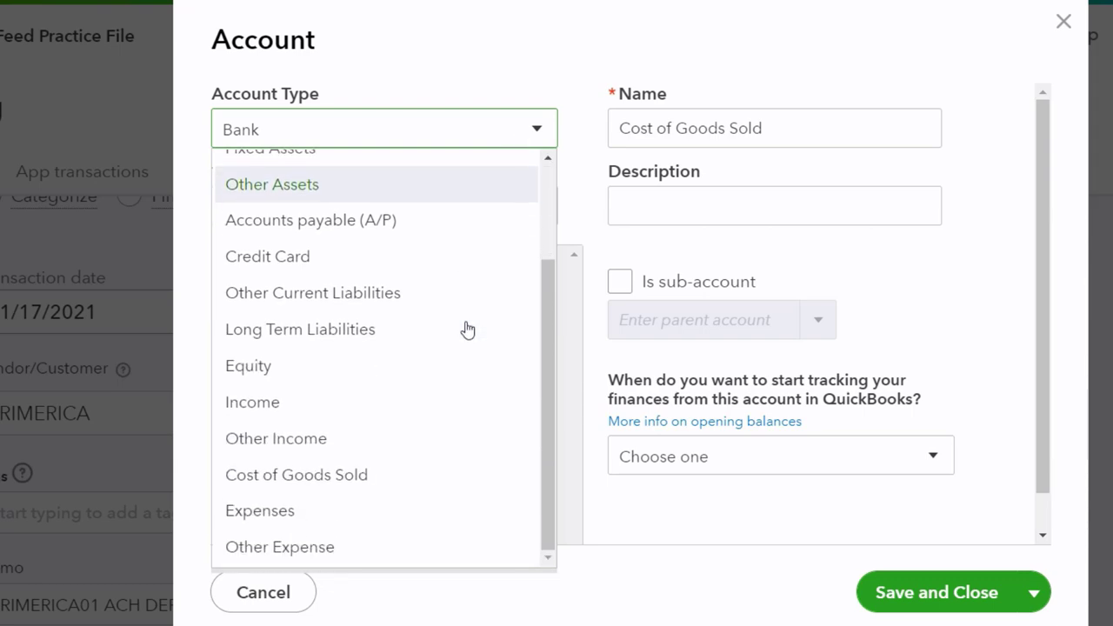
pyautogui.click(376, 481)
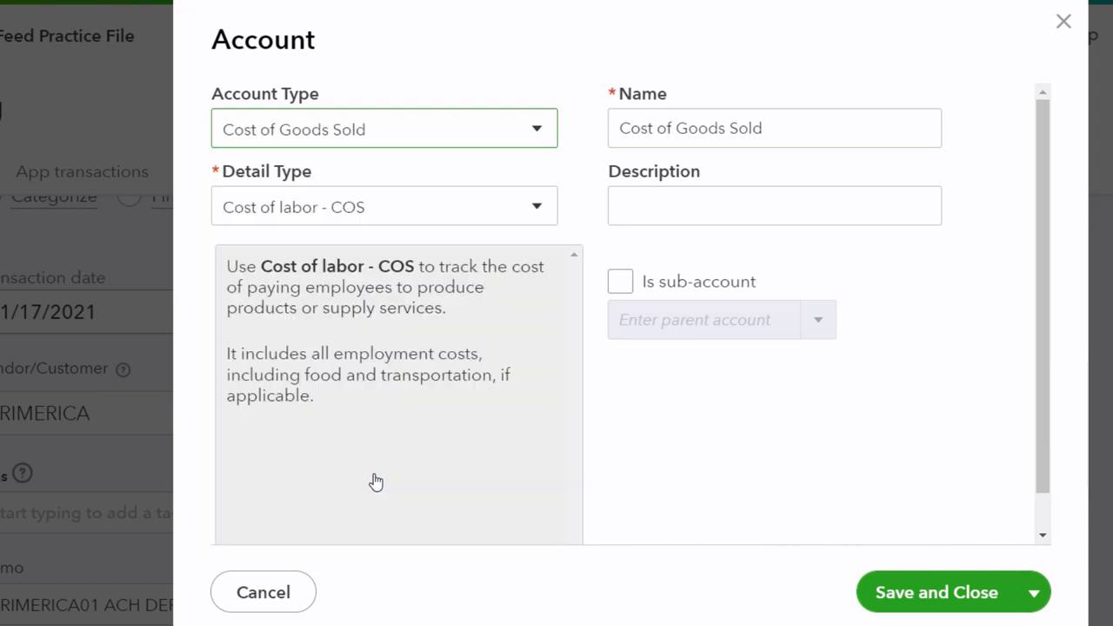
pyautogui.click(524, 214)
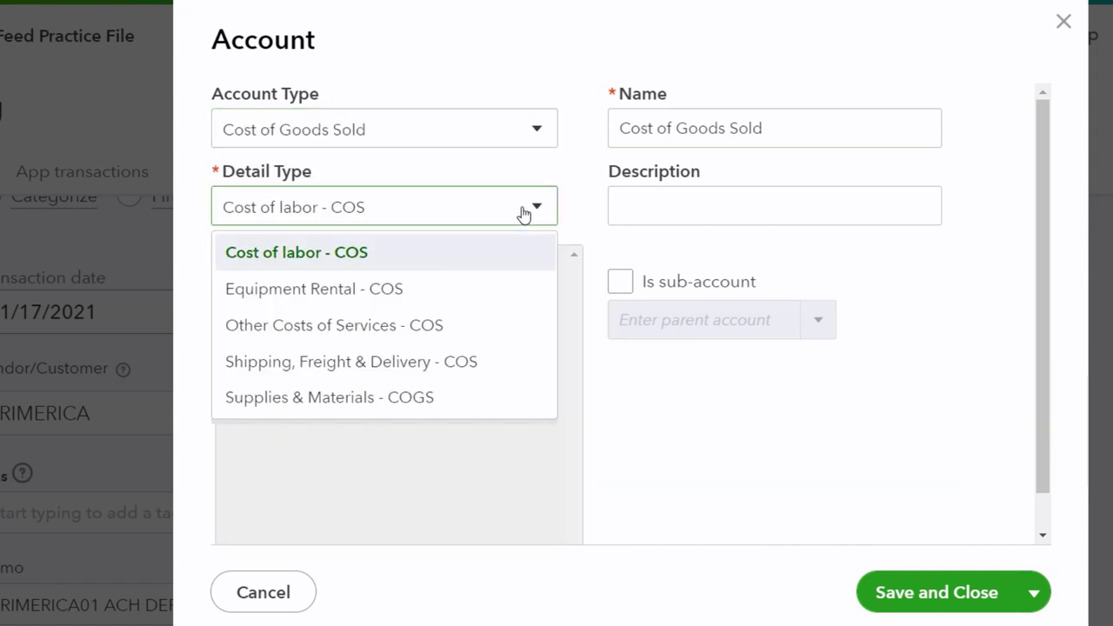
pyautogui.click(453, 326)
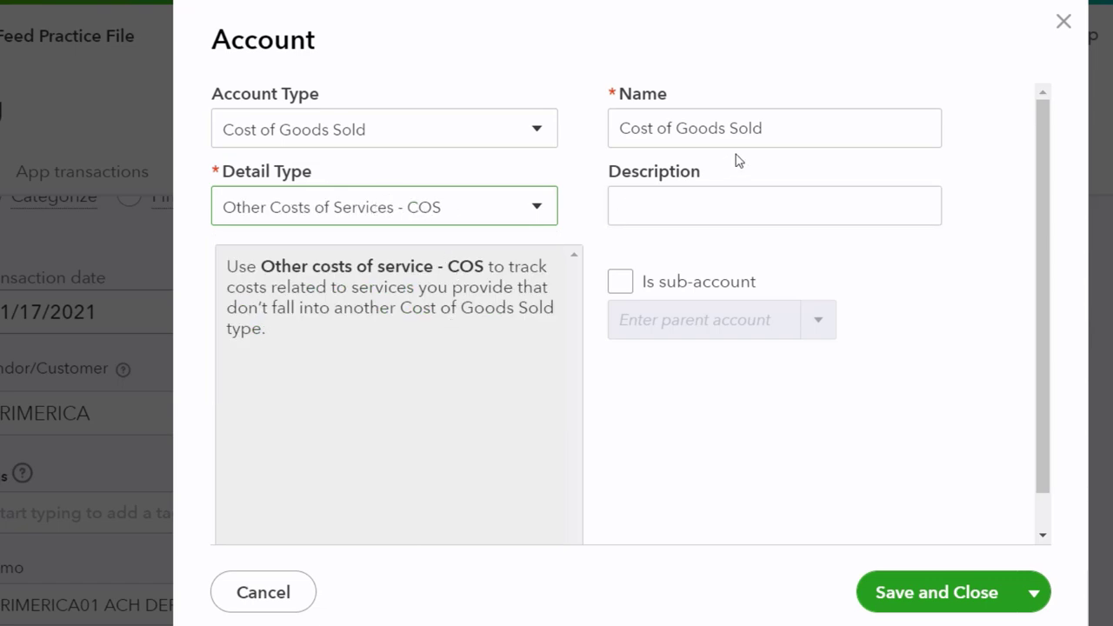
pyautogui.click(782, 136)
pyautogui.tripleClick(783, 135)
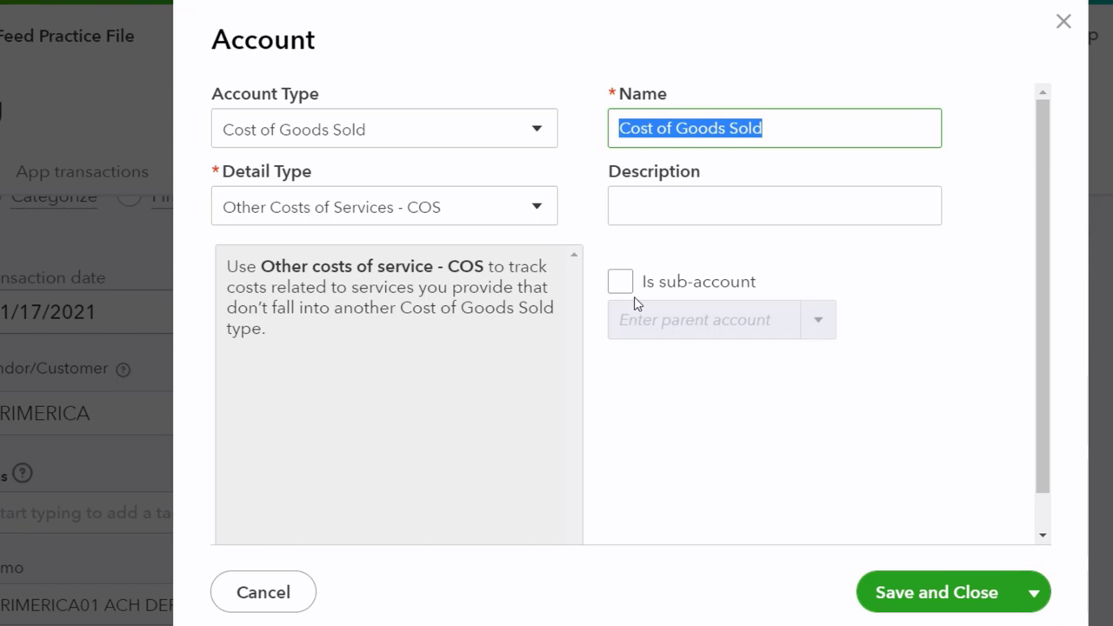
pyautogui.click(887, 596)
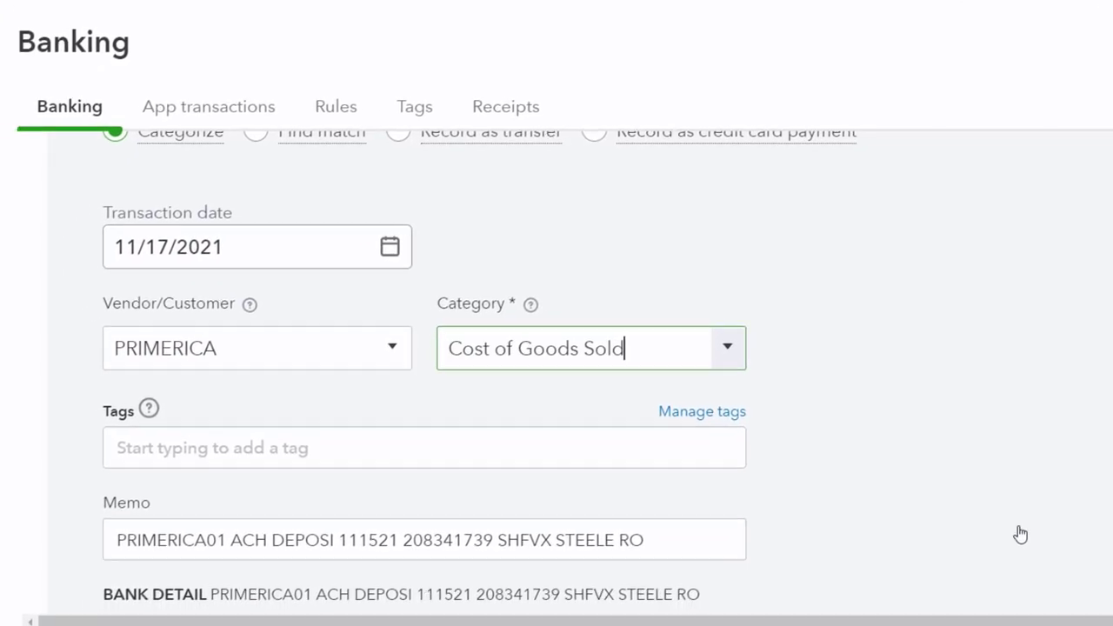
# - Check the remaining tag and memo details of the PRIMERICA transaction and add it to the books
pyautogui.press('Tab')
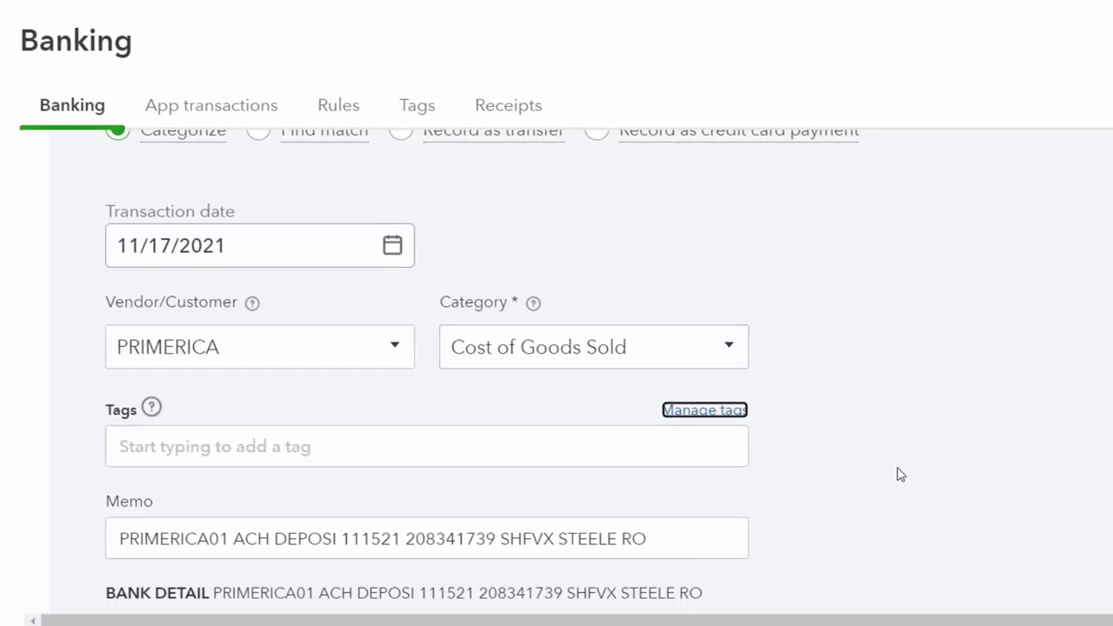
pyautogui.press('Tab')
pyautogui.scroll(-2, 888, 446)
pyautogui.press('Tab')
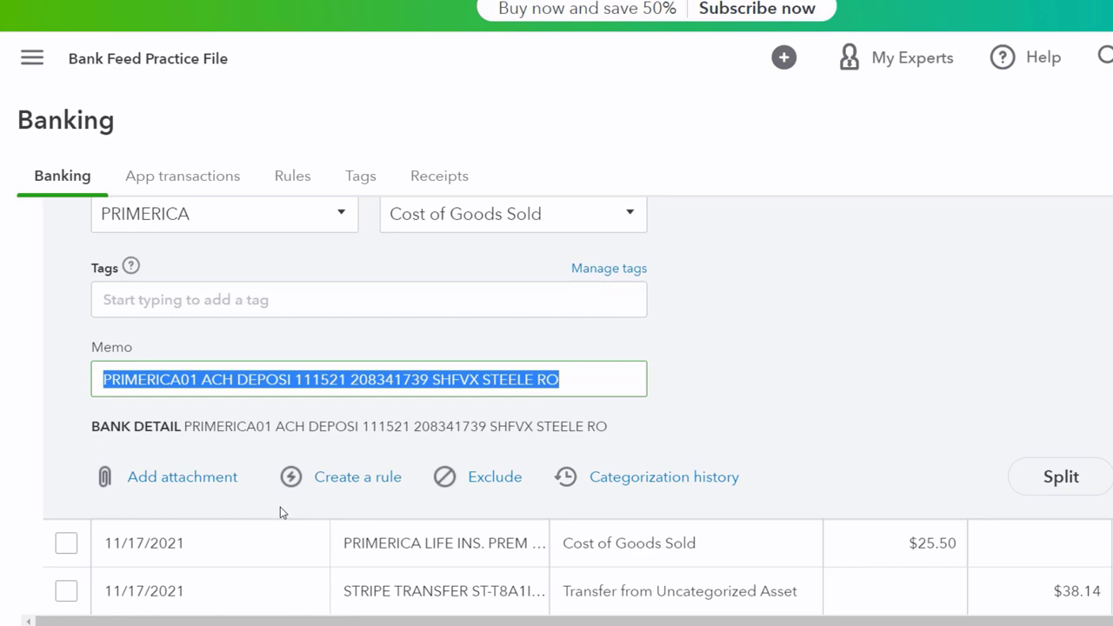
pyautogui.scroll(1, 280, 513)
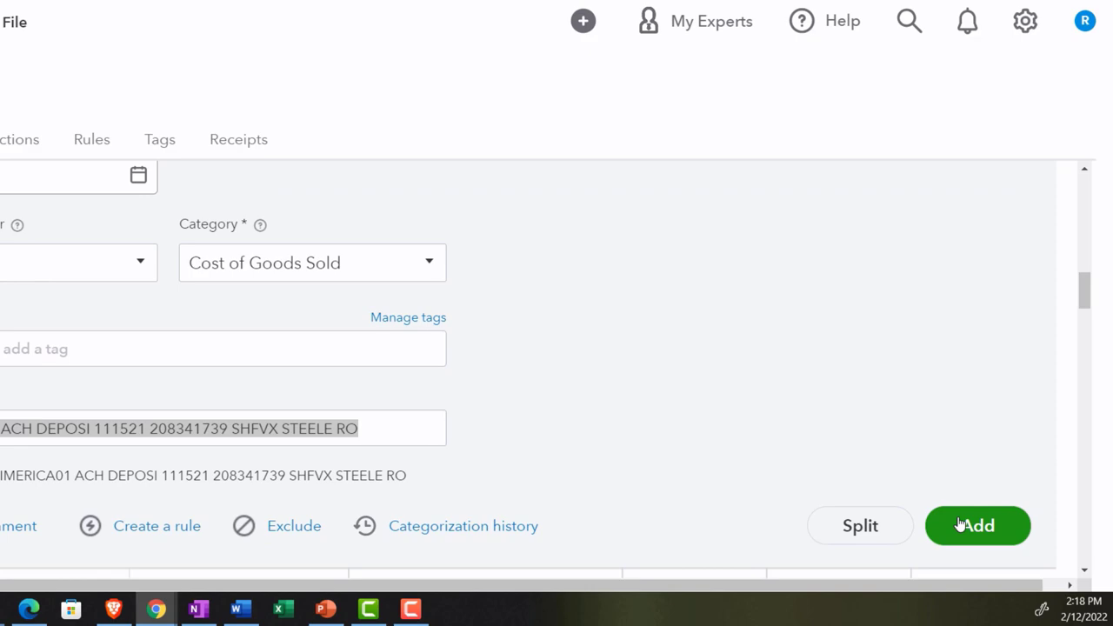
pyautogui.click(960, 524)
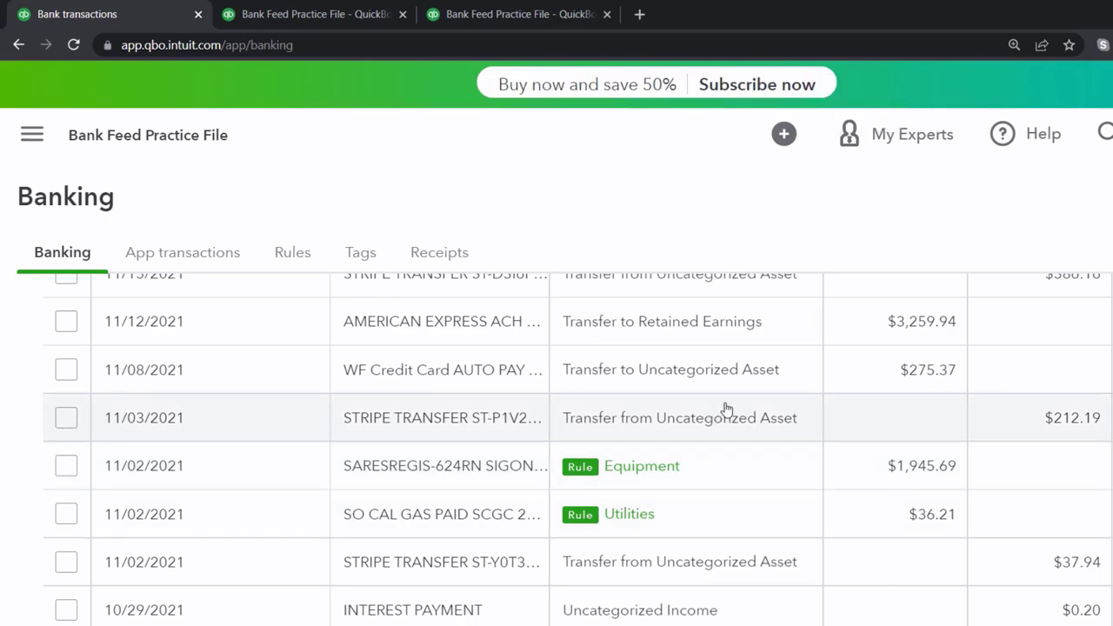
# - Rerun the 2021 Balance Sheet report and enlarge the page to examine its bank account balance
pyautogui.click(333, 14)
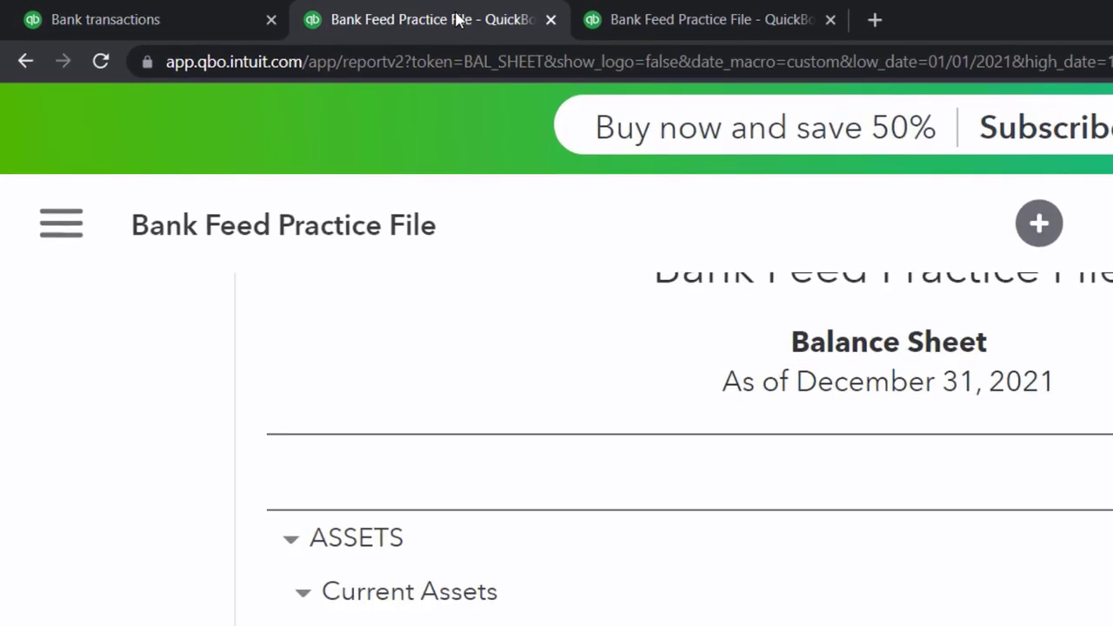
pyautogui.scroll(3, 166, 310)
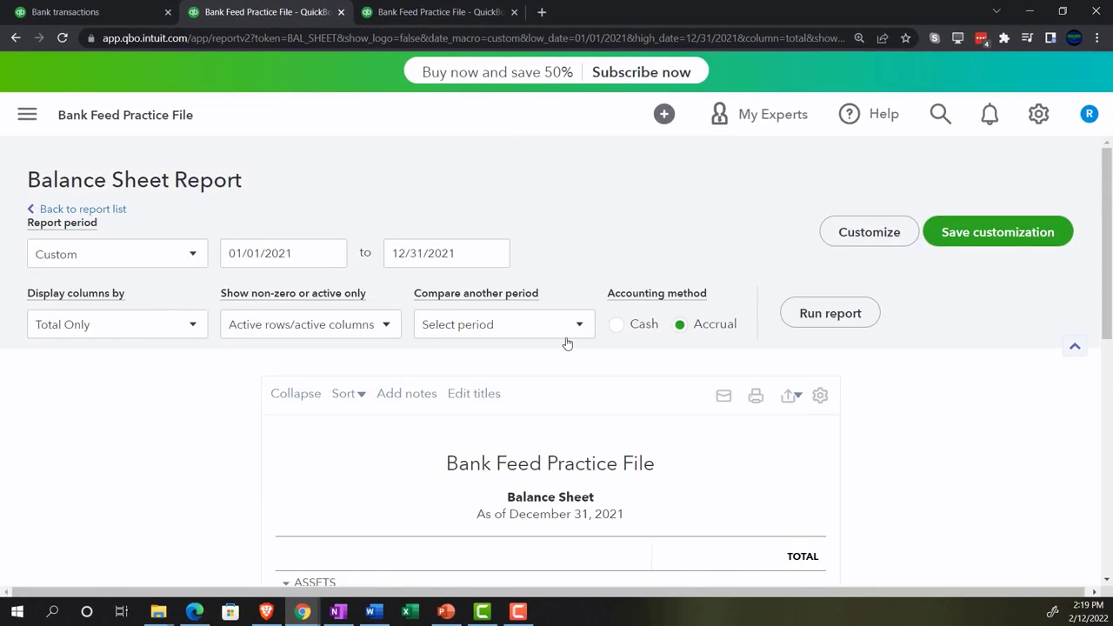
pyautogui.click(800, 311)
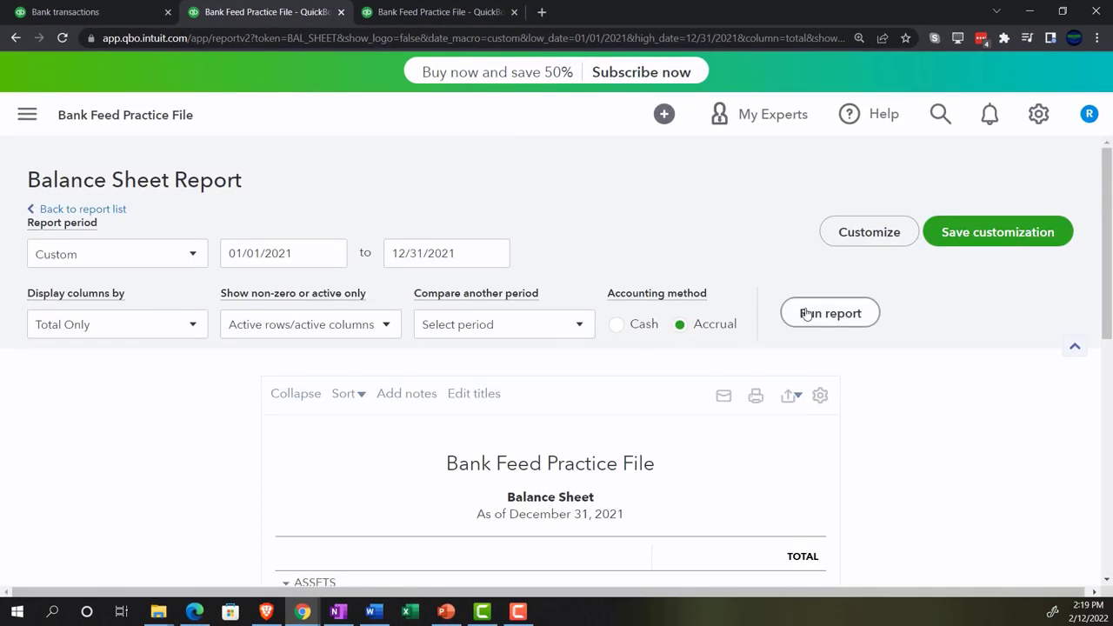
pyautogui.scroll(-3, 233, 379)
pyautogui.hotkey('ctrl', '+')
pyautogui.hotkey('ctrl', '+')
pyautogui.hotkey('ctrl', '+')
pyautogui.hotkey('ctrl', '+')
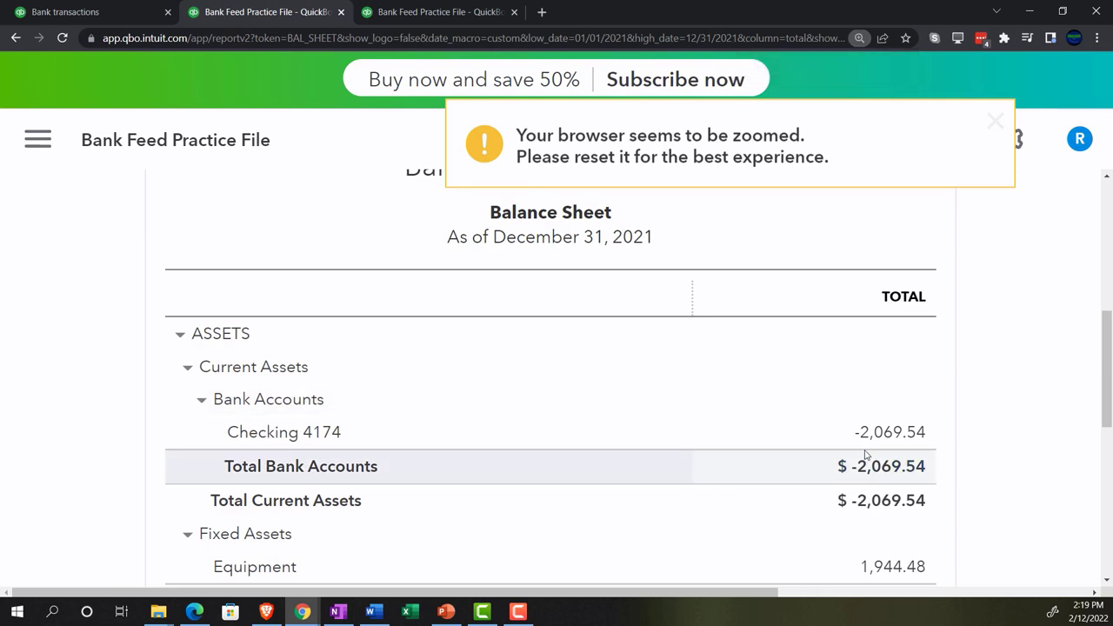
# - Drill down from the Checking 4174 balance to its transaction report and open the PRIMERICA expense
pyautogui.click(869, 437)
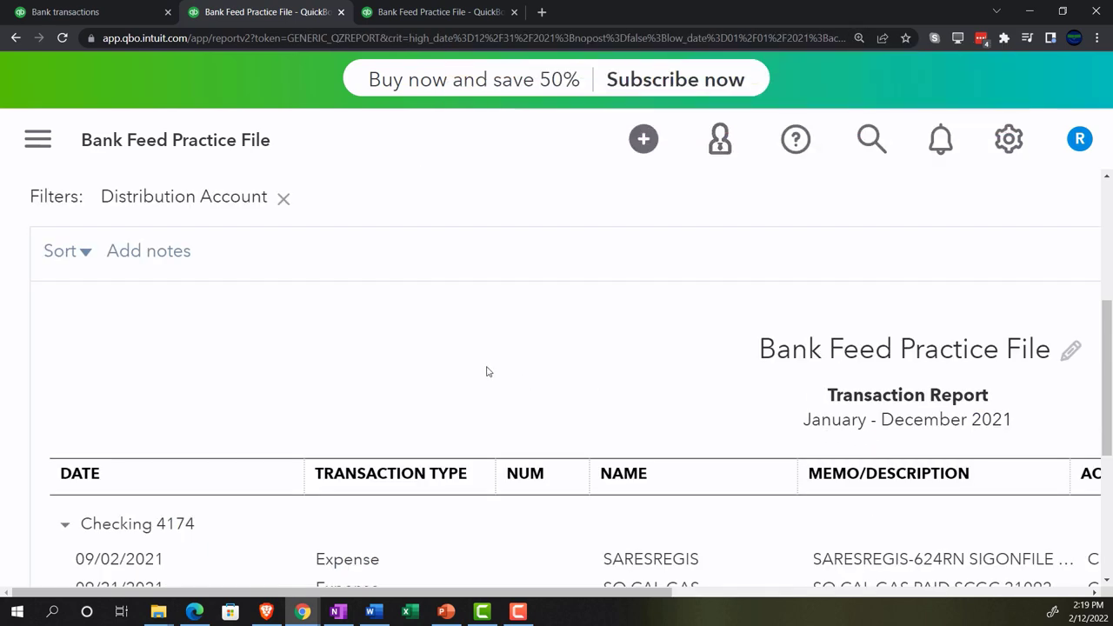
pyautogui.hotkey('ctrl', '-')
pyautogui.hotkey('ctrl', '-')
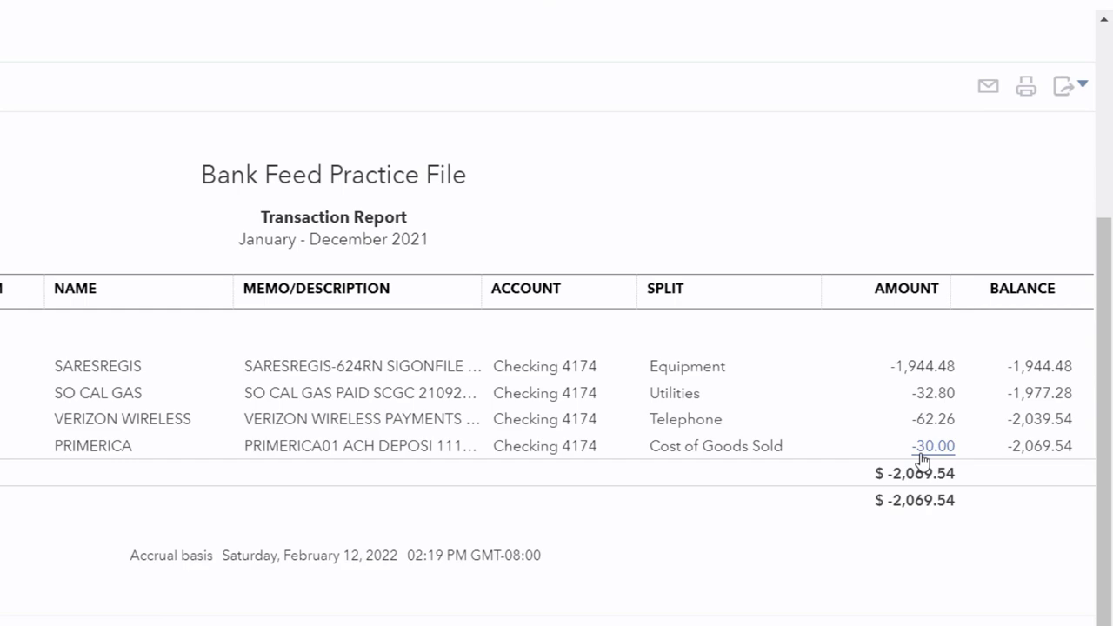
pyautogui.click(922, 460)
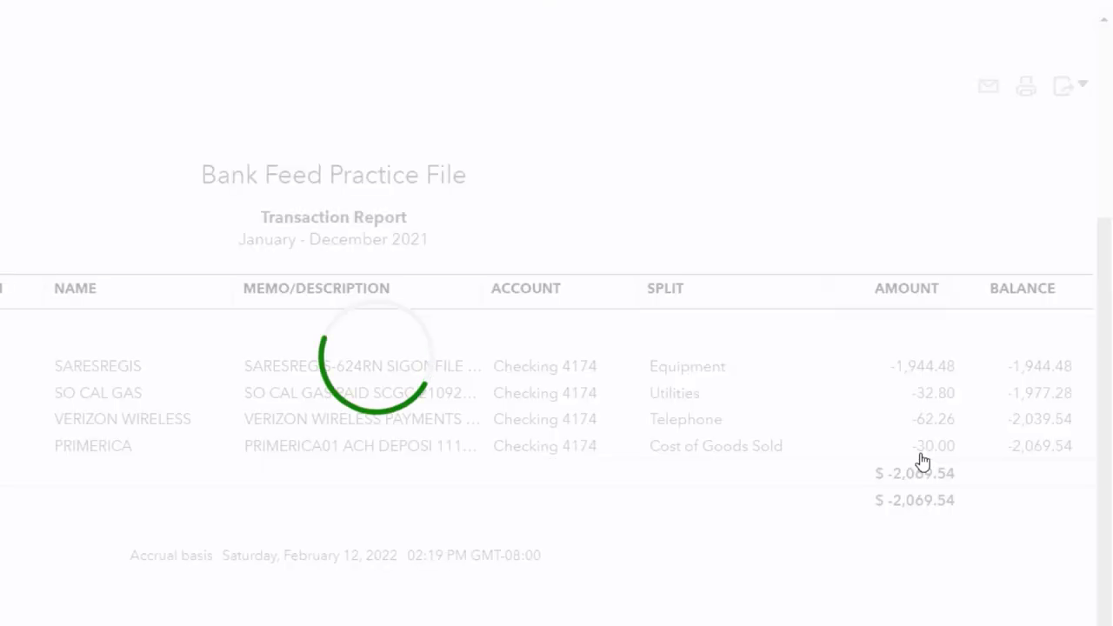
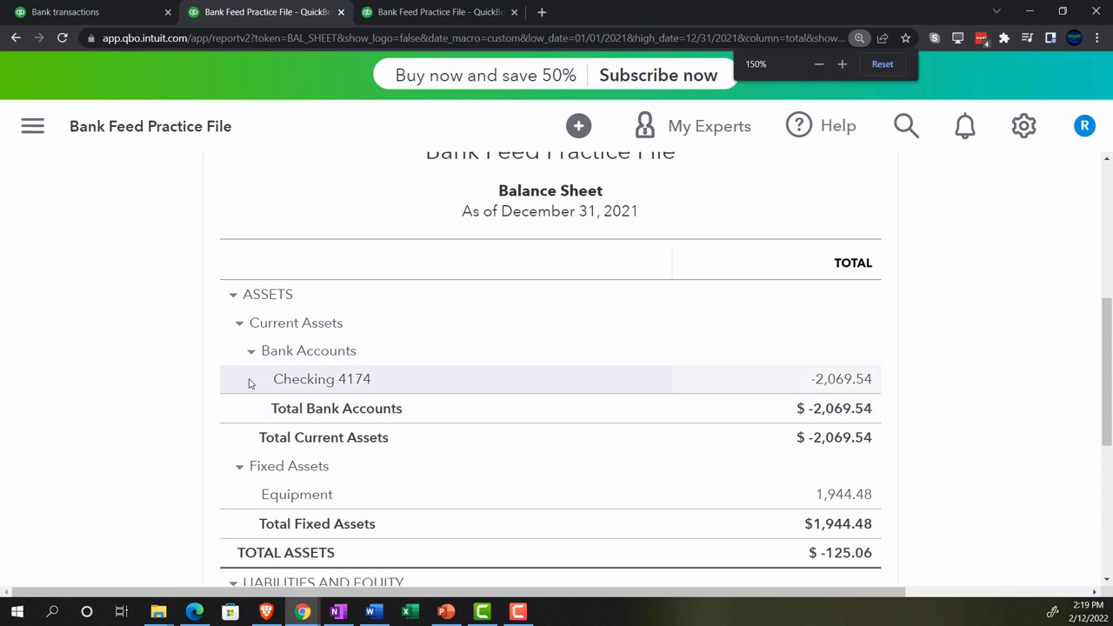
# - Rerun the 2021 Profit and Loss report and examine its Cost of Goods Sold and expense lines
pyautogui.scroll(-1, 160, 386)
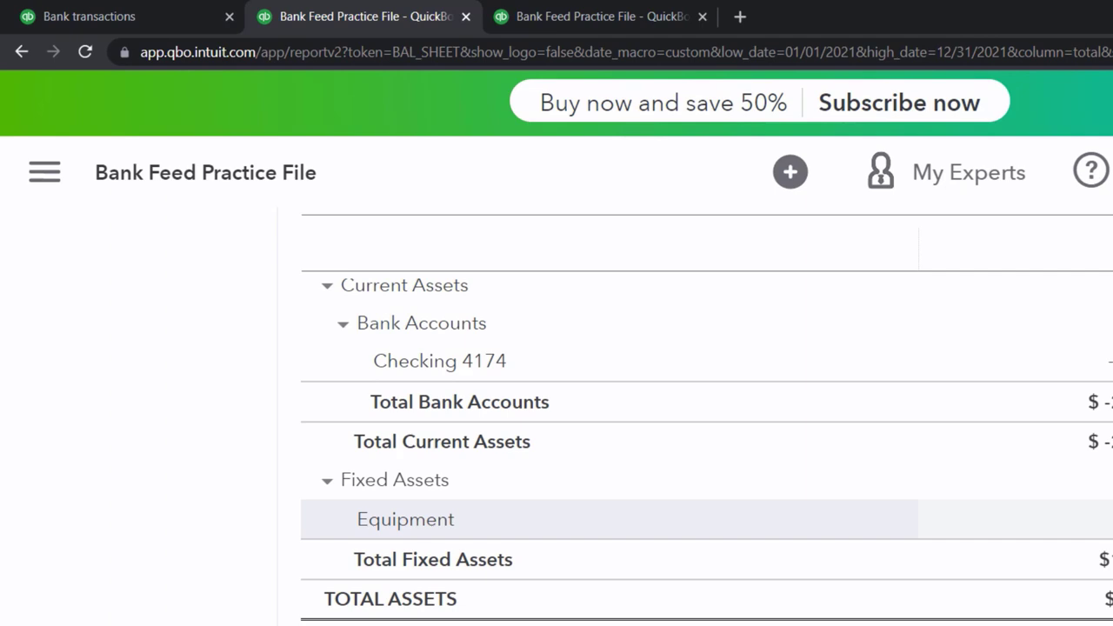
pyautogui.click(622, 16)
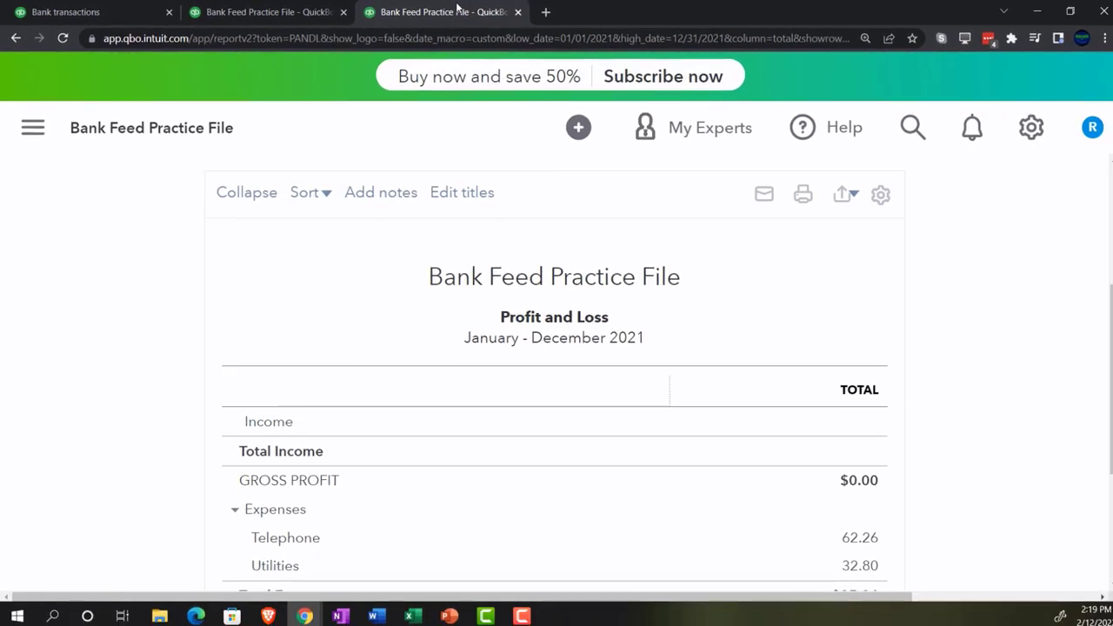
pyautogui.scroll(-2, 224, 378)
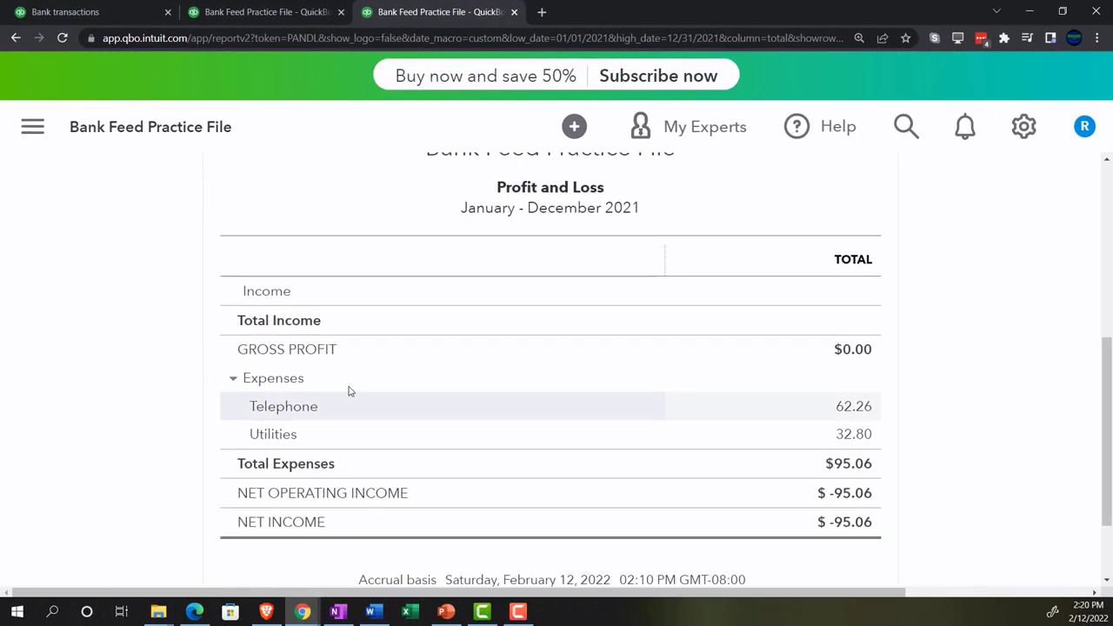
pyautogui.scroll(5, 871, 278)
pyautogui.click(961, 318)
pyautogui.scroll(-5, 166, 412)
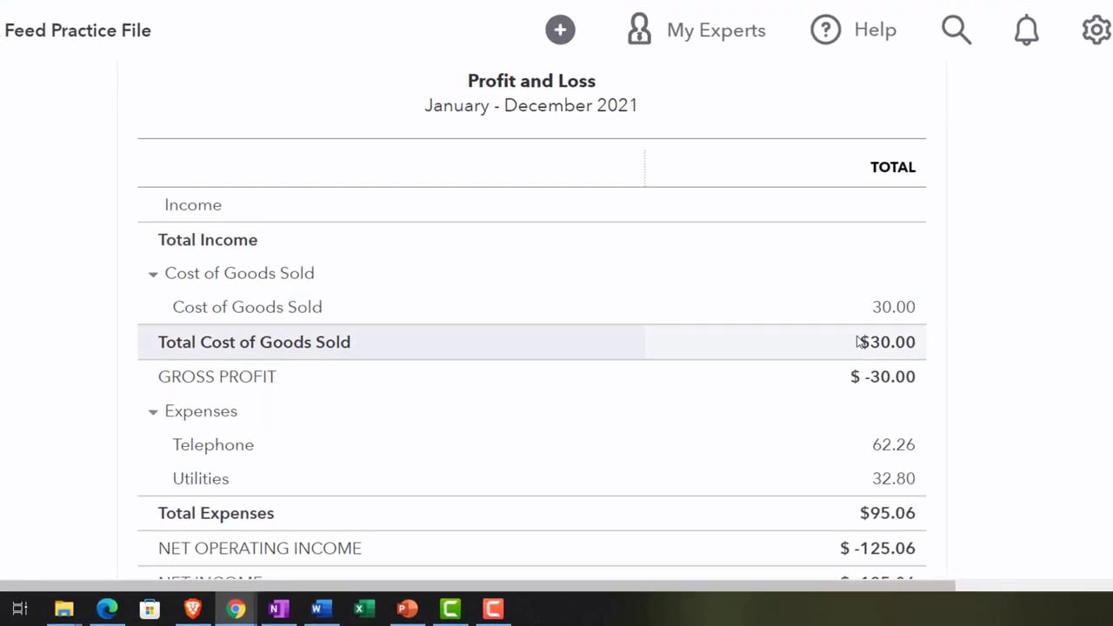
pyautogui.scroll(1, 857, 341)
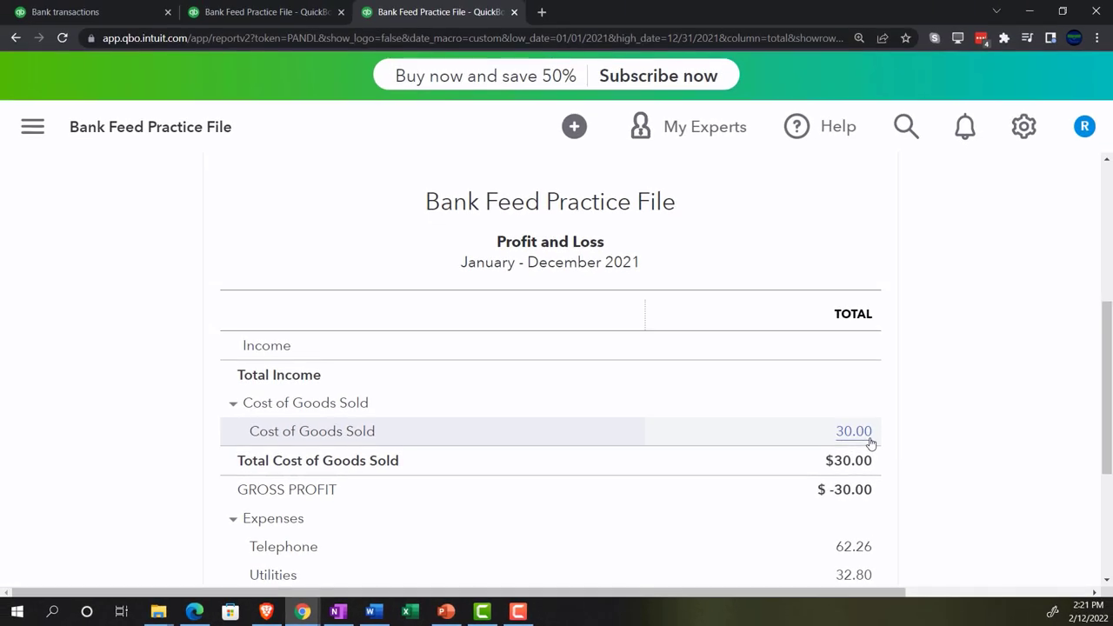
# - Return to the bank transactions, review the transaction types available for new entries, and close the list without creating one
pyautogui.click(104, 10)
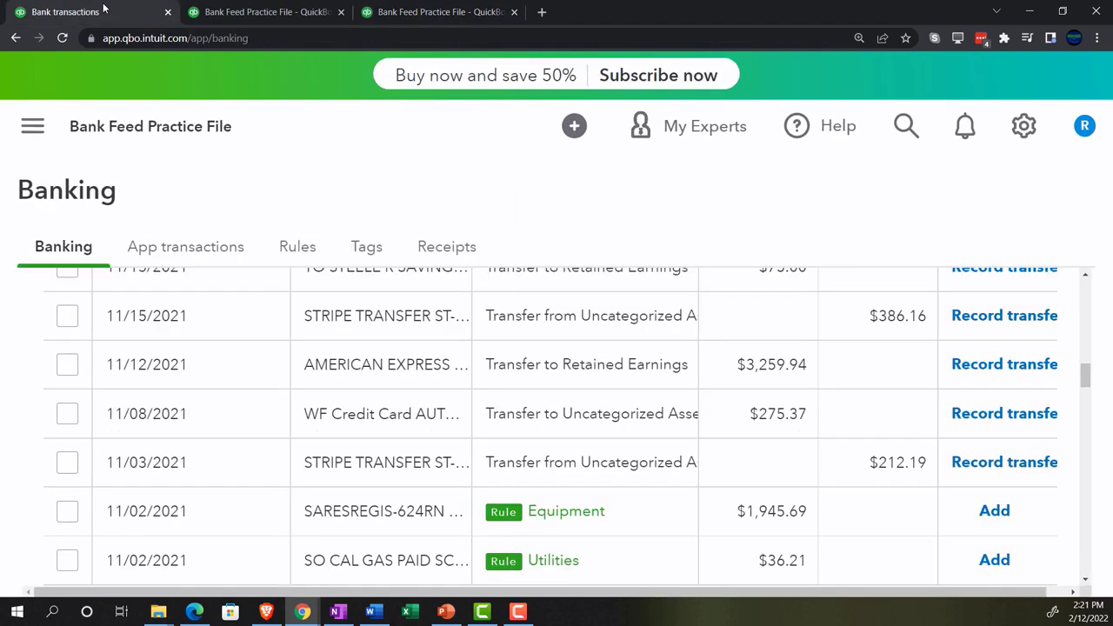
pyautogui.click(33, 127)
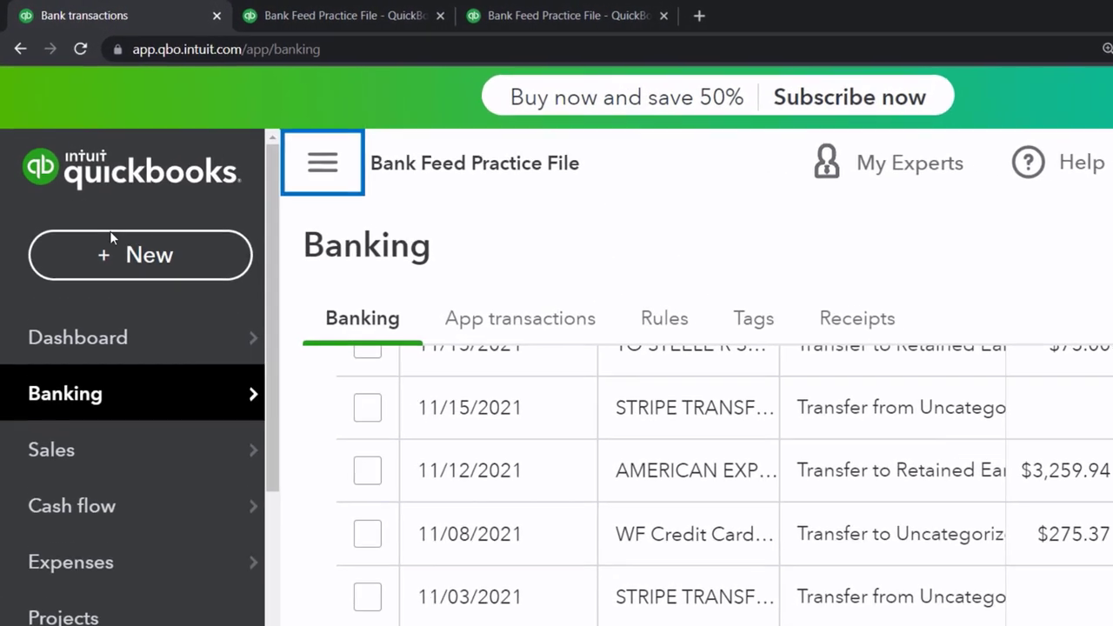
pyautogui.click(131, 271)
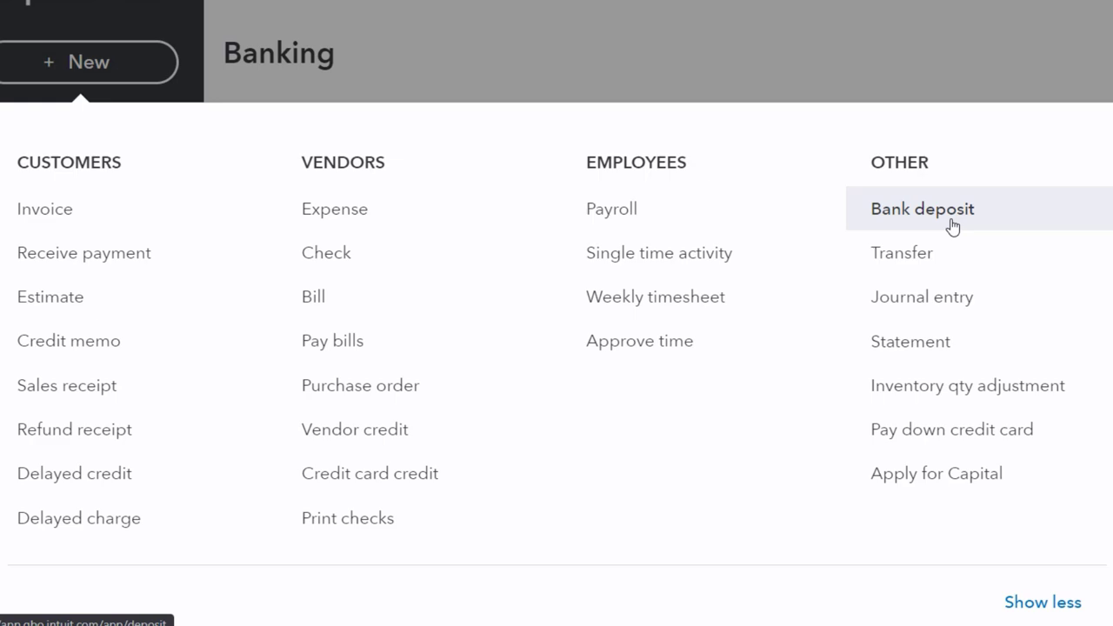
pyautogui.click(707, 69)
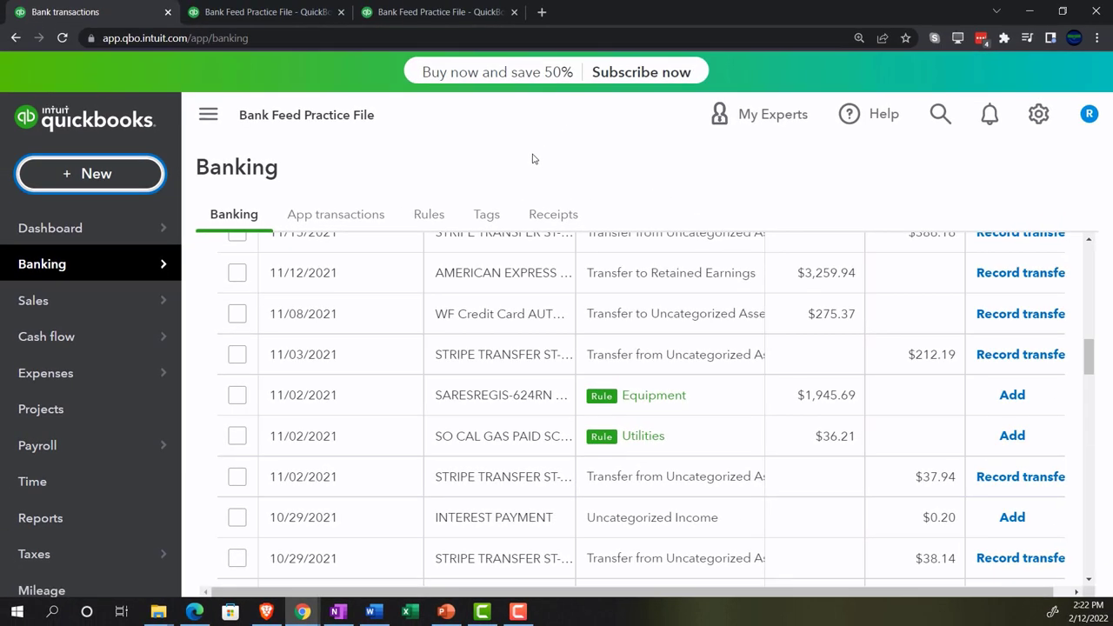
# - Enlarge the 2021 Balance Sheet and examine its assets, liabilities and equity, including the Checking 4174 line
pyautogui.click(274, 12)
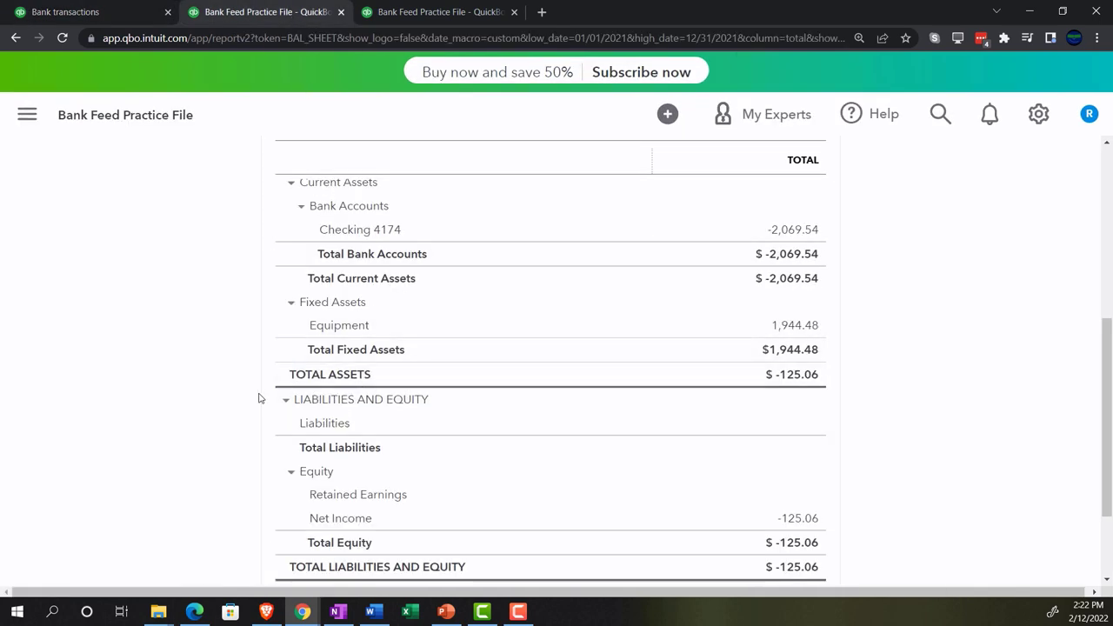
pyautogui.hotkey('ctrl', '+')
pyautogui.hotkey('ctrl', '+')
pyautogui.hotkey('ctrl', '+')
pyautogui.hotkey('ctrl', '+')
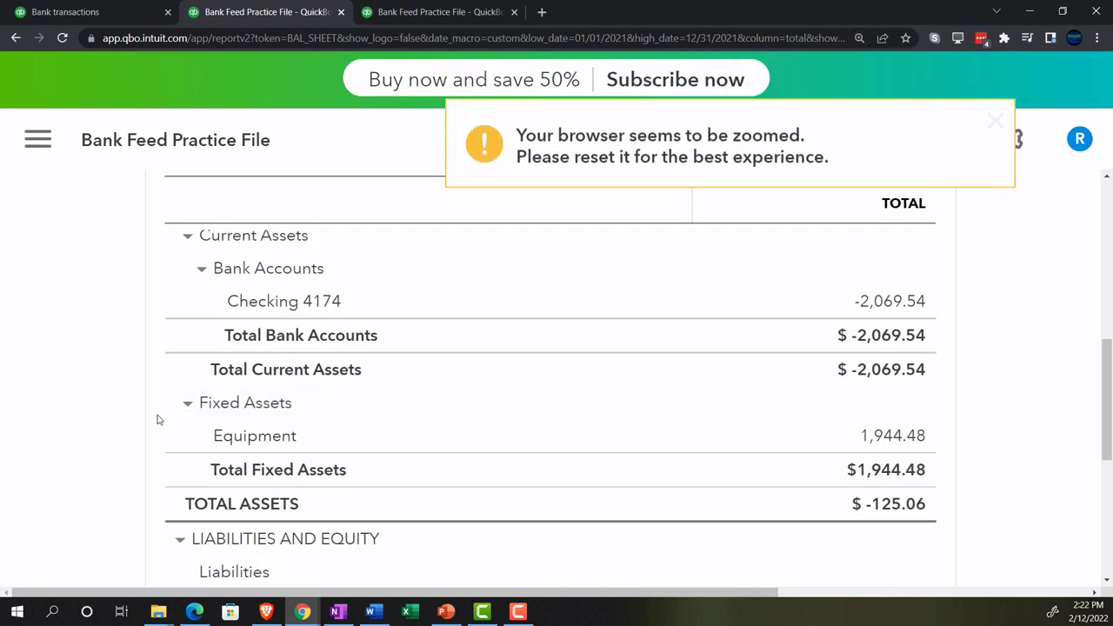
pyautogui.scroll(-5, 158, 420)
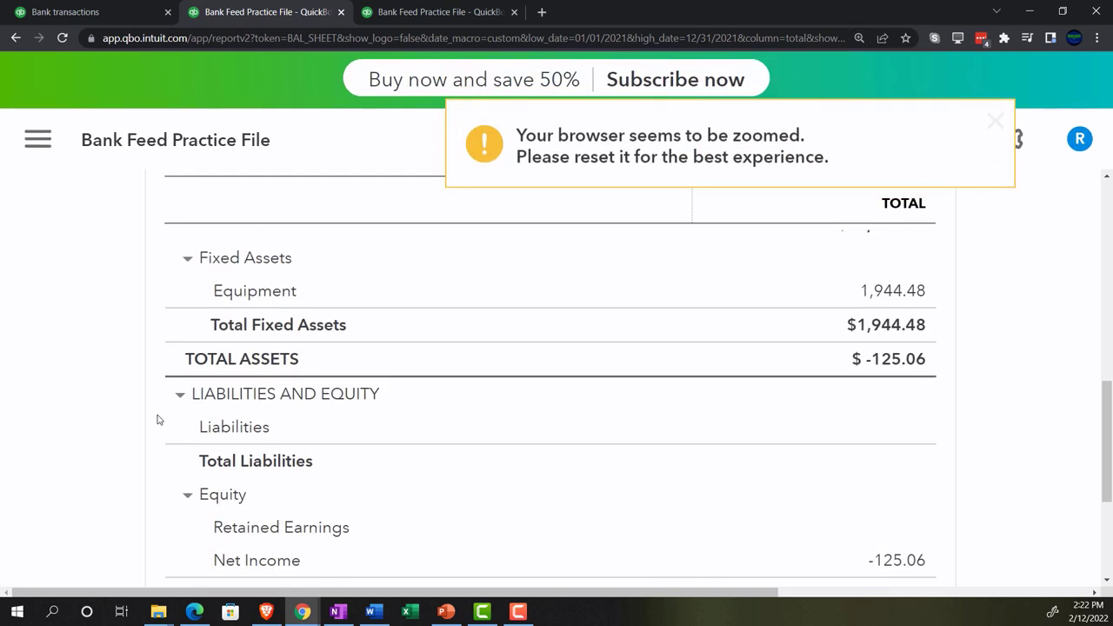
pyautogui.scroll(2, 158, 420)
pyautogui.scroll(3, 157, 420)
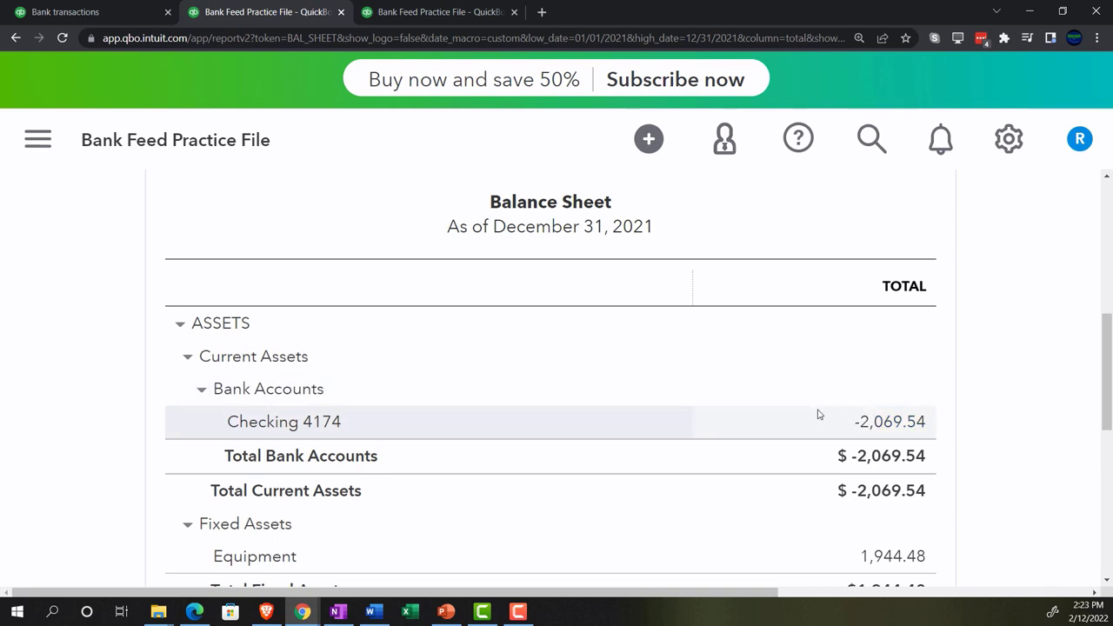
# - Compare the Cost of Goods Sold on the Profit and Loss with the asset accounts on the Balance Sheet
pyautogui.click(458, 11)
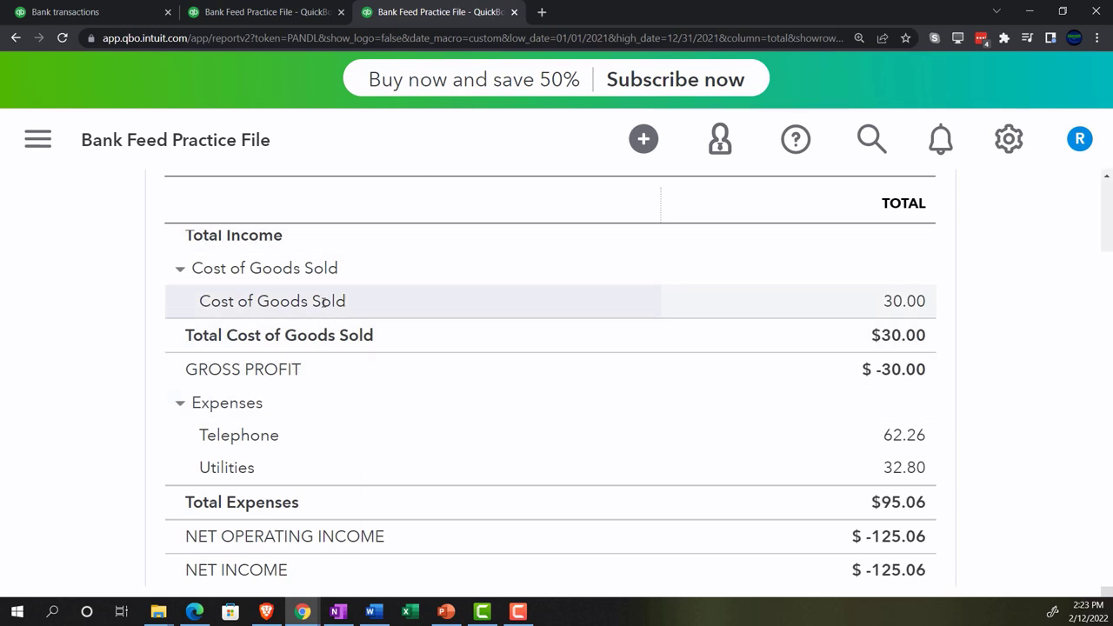
pyautogui.click(270, 12)
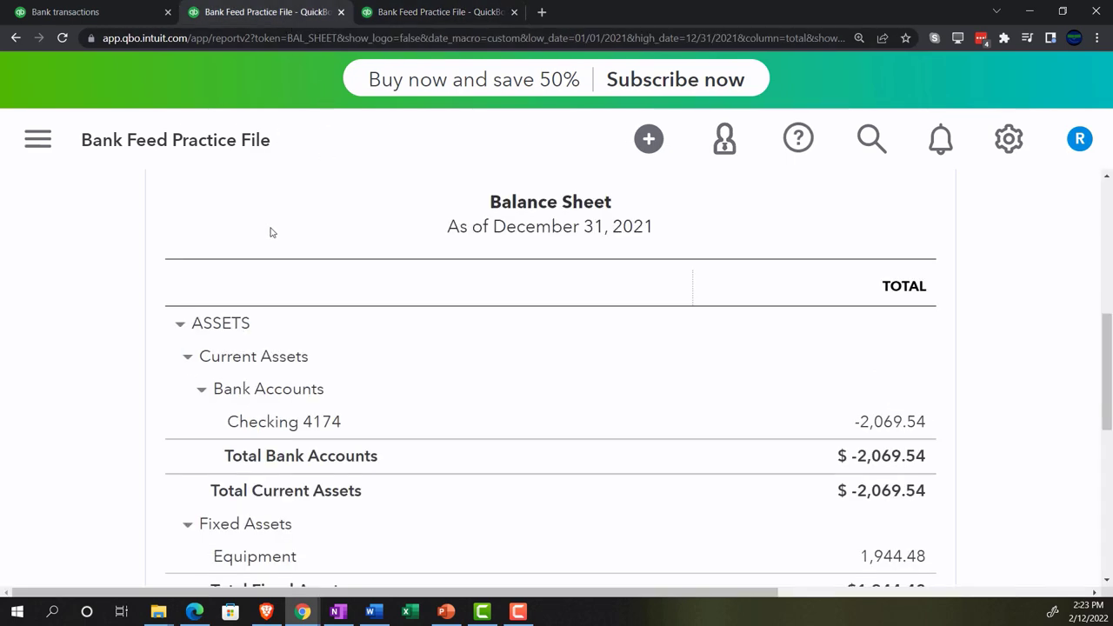
pyautogui.scroll(-2, 519, 470)
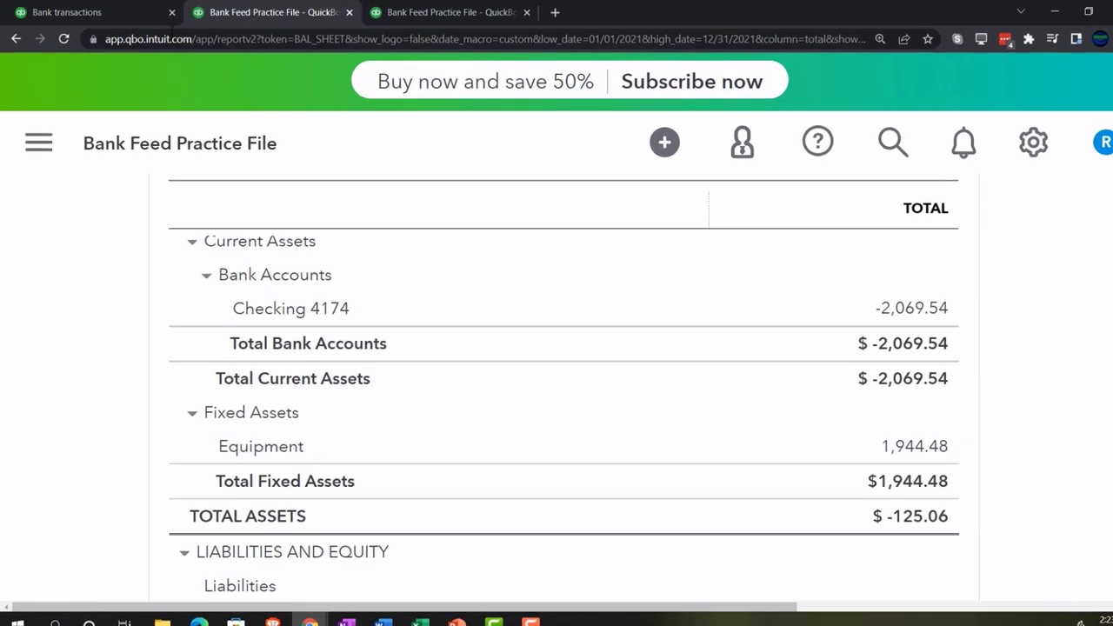
# - Return to the bank transactions at a smaller page zoom and open a blank expense form
pyautogui.click(112, 12)
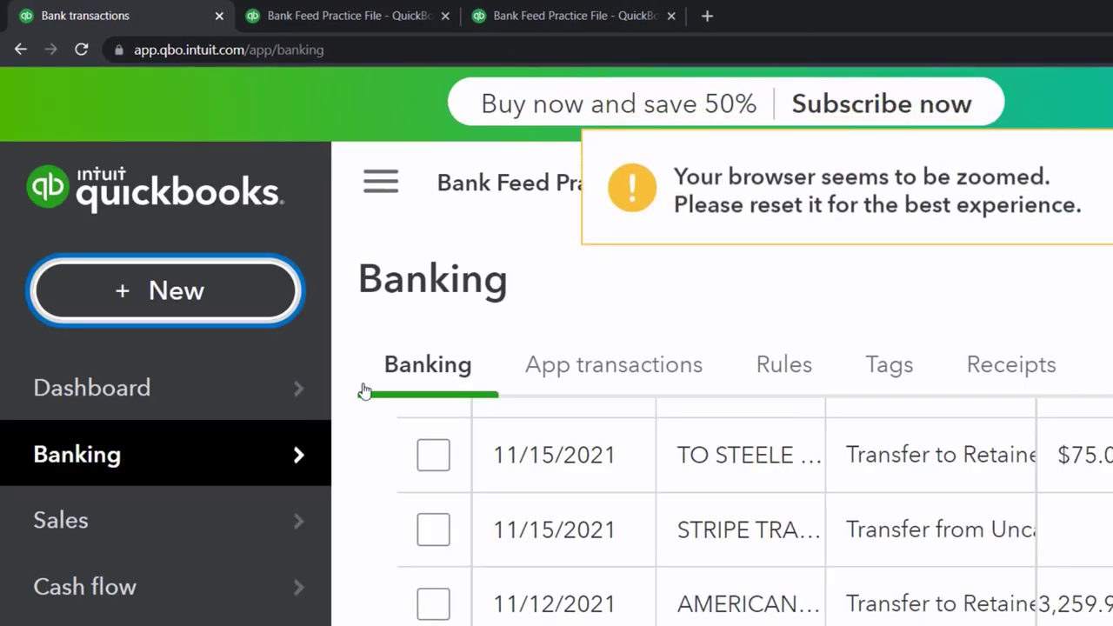
pyautogui.hotkey('ctrl', '-')
pyautogui.hotkey('ctrl', '-')
pyautogui.click(127, 227)
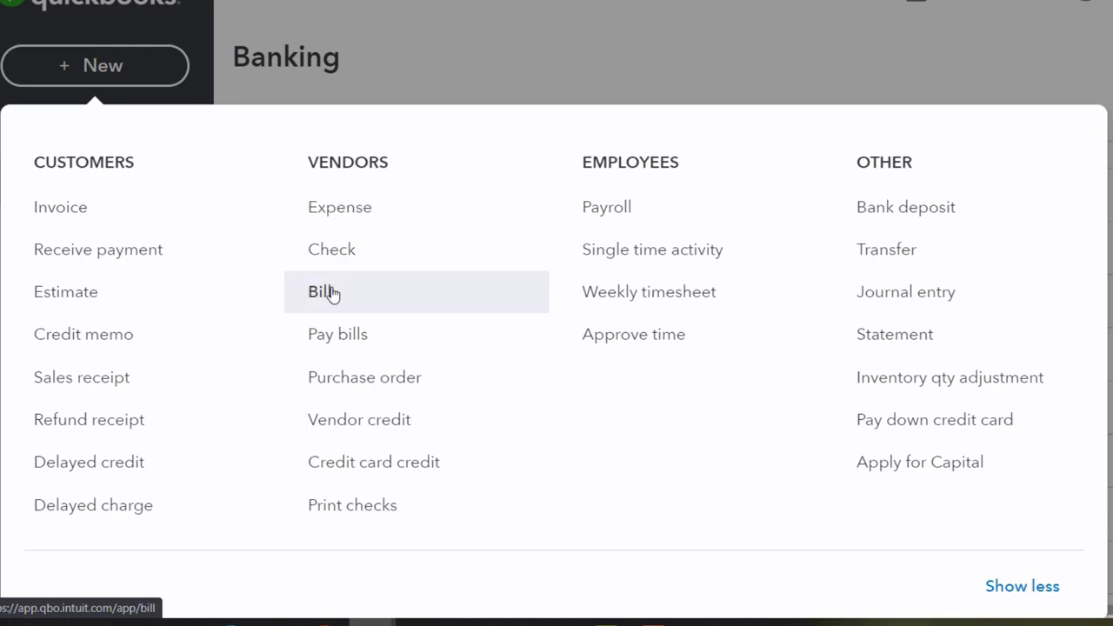
pyautogui.click(319, 214)
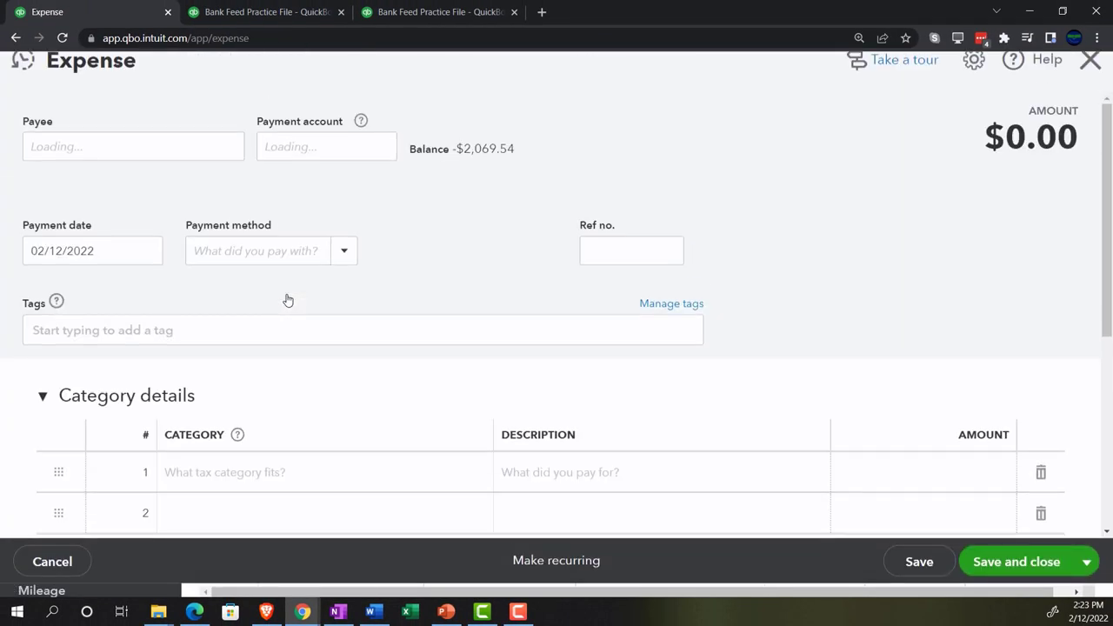
# - Examine the expense form's category details, expand its item details for comparison, and close the form without saving
pyautogui.scroll(-1, 62, 352)
pyautogui.scroll(-1, 59, 351)
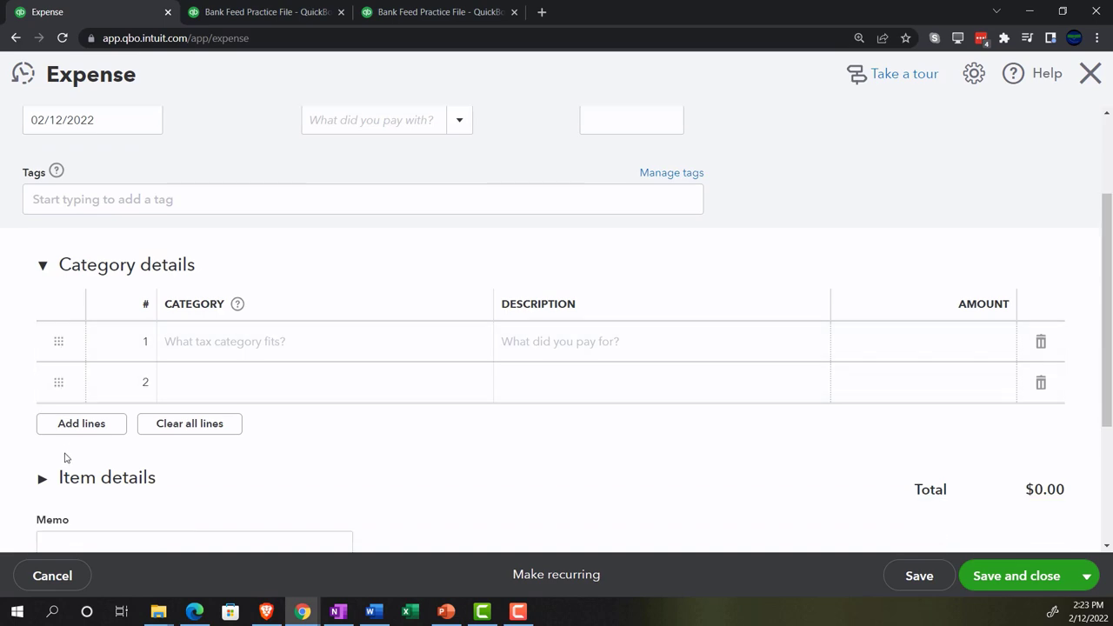
pyautogui.scroll(-2, 223, 352)
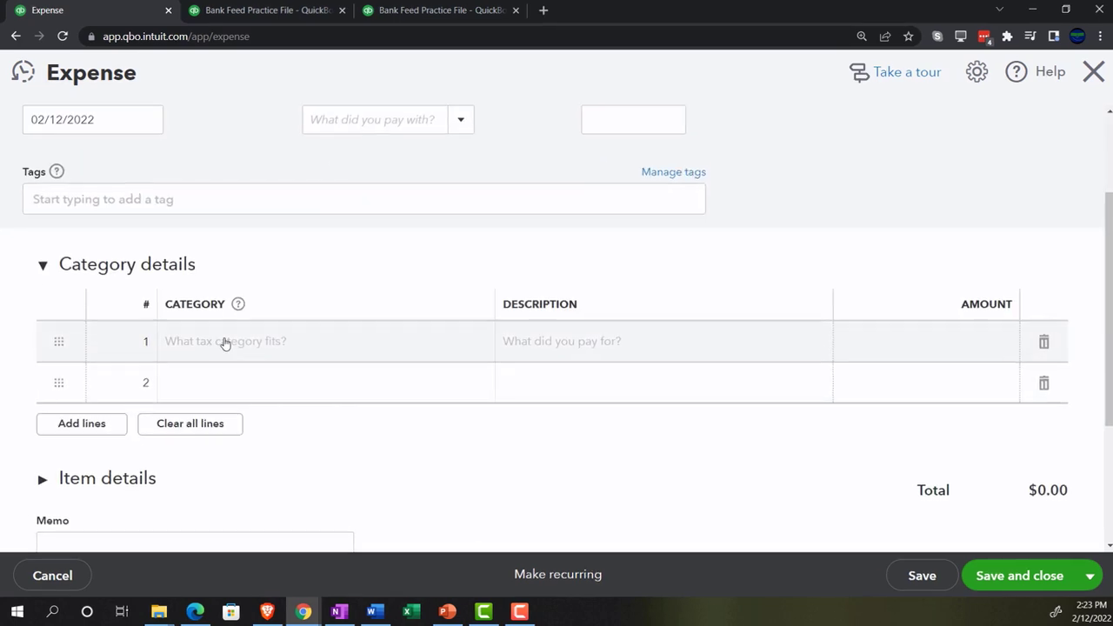
pyautogui.click(223, 343)
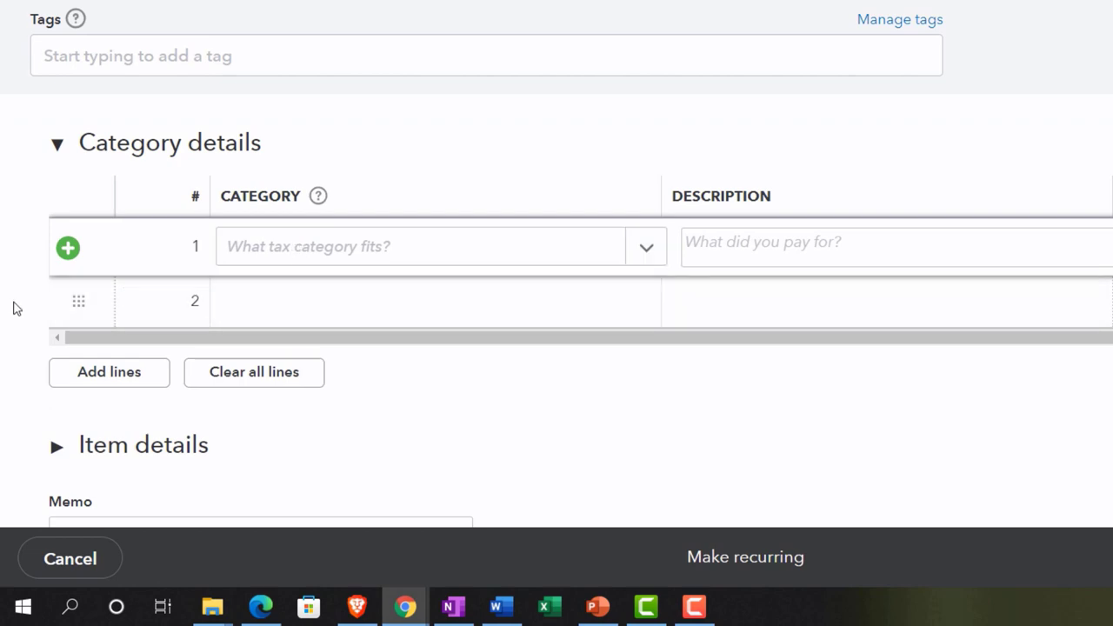
pyautogui.scroll(-1, 26, 348)
pyautogui.click(55, 444)
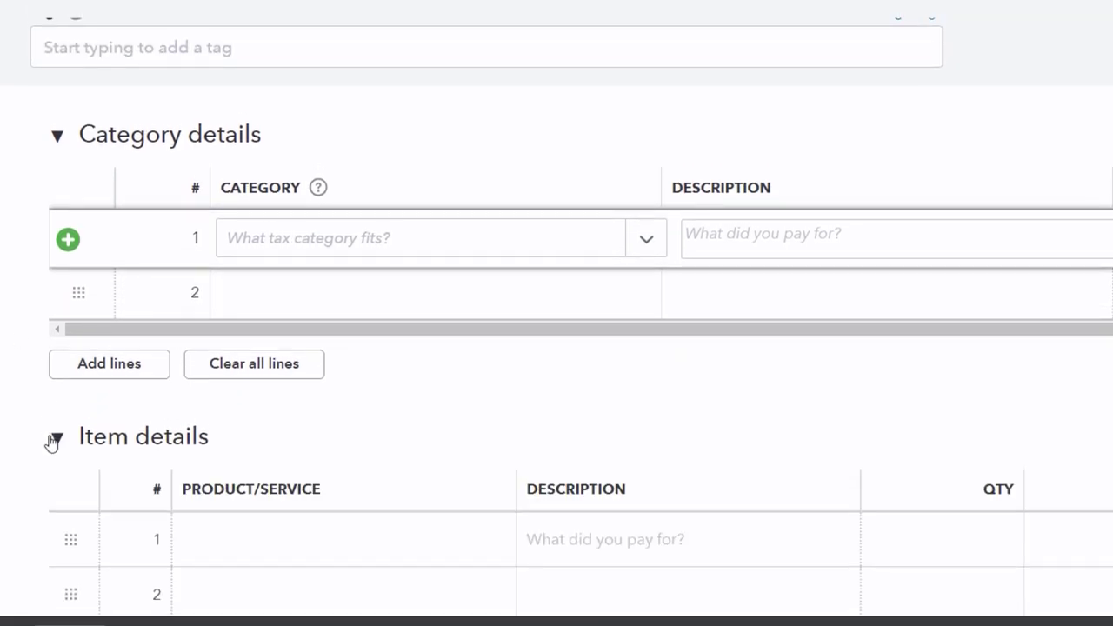
pyautogui.scroll(-1, 53, 442)
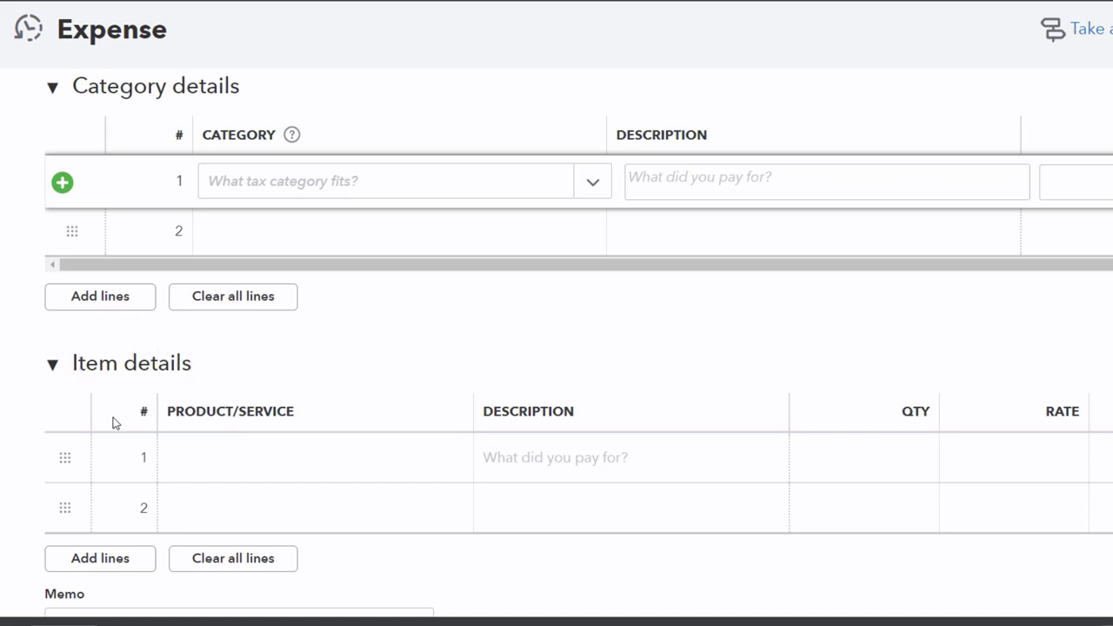
pyautogui.scroll(3, 112, 422)
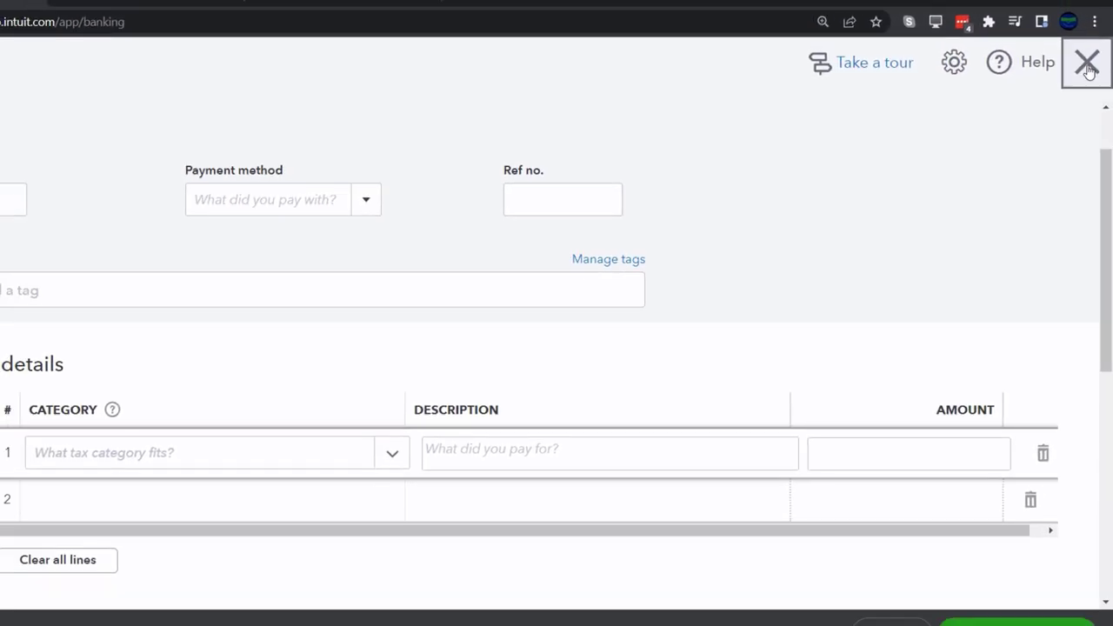
pyautogui.click(1087, 64)
# - Reopen the 2021 Balance Sheet and examine its Equipment and total assets lines at a larger page zoom
pyautogui.click(285, 12)
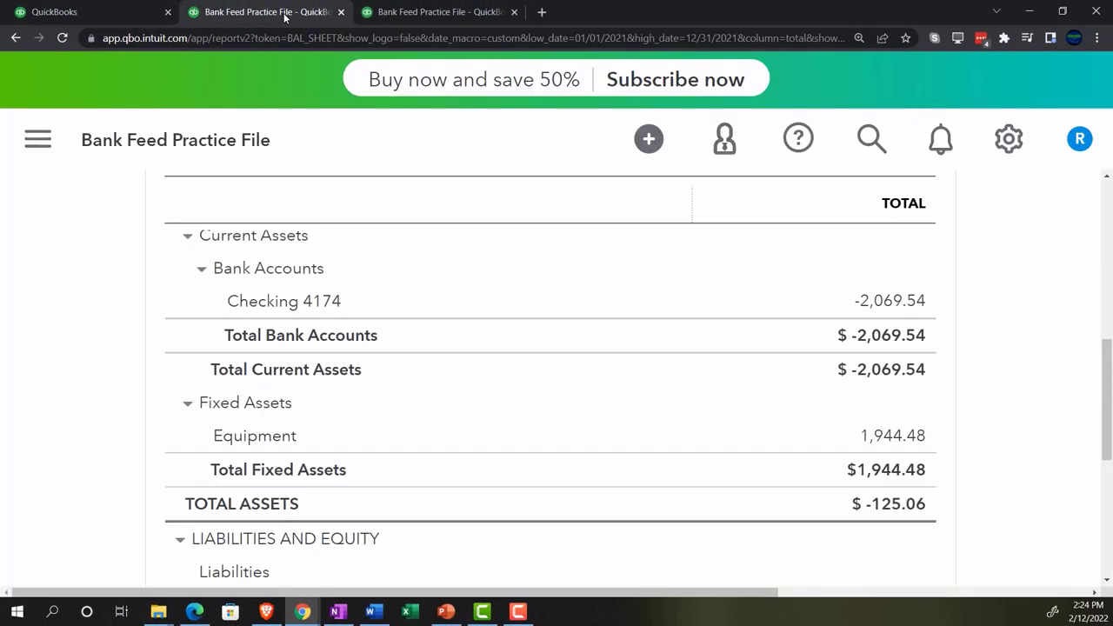
pyautogui.hotkey('ctrl', '+')
pyautogui.hotkey('ctrl', '+')
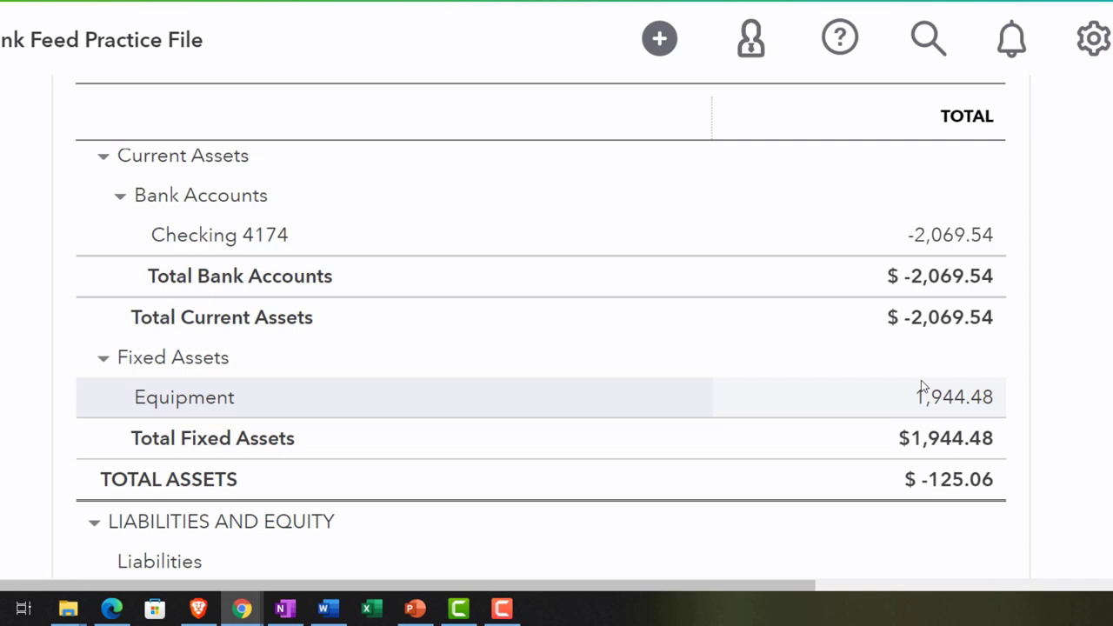
pyautogui.scroll(-1, 921, 385)
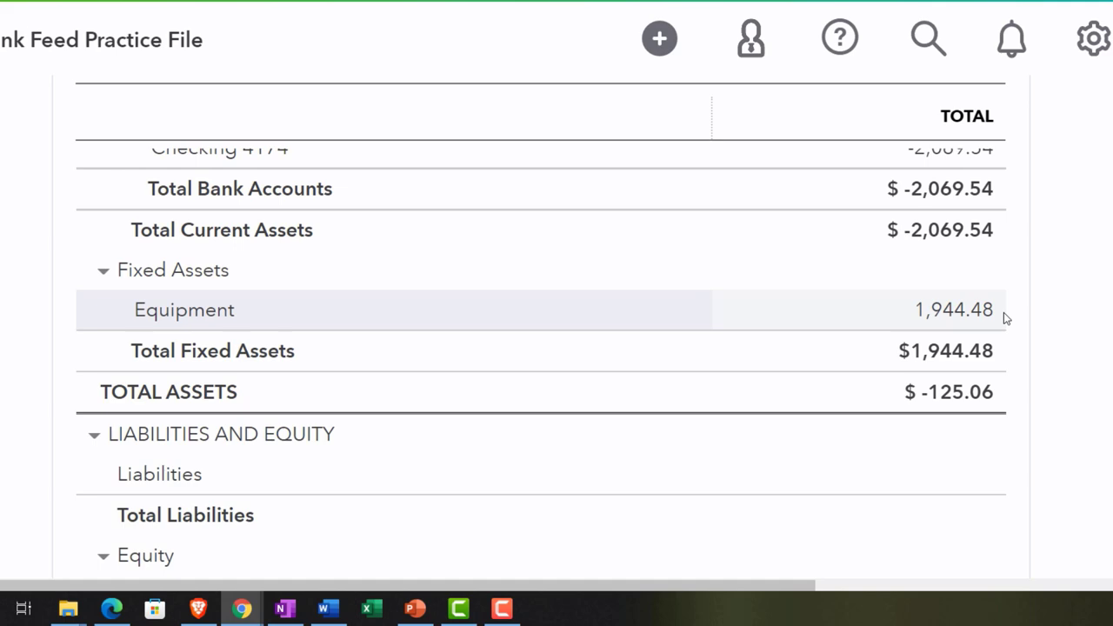
pyautogui.scroll(1, 1004, 315)
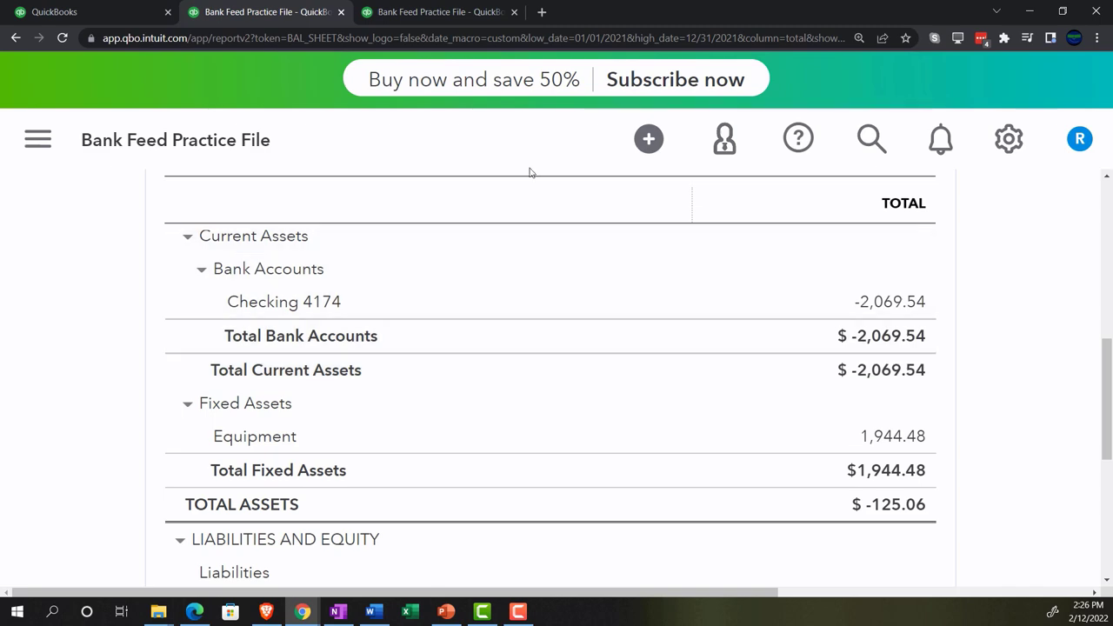
# - Return to the bank feed's transaction list and reduce the page zoom
pyautogui.click(127, 15)
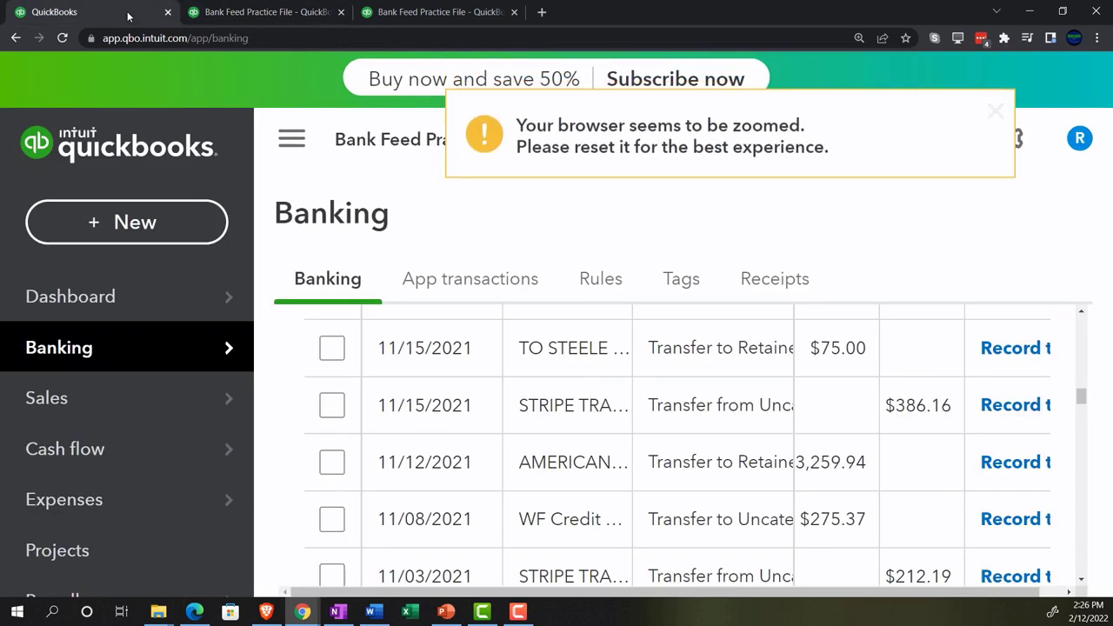
pyautogui.hotkey('ctrl', '-')
pyautogui.hotkey('ctrl', '-')
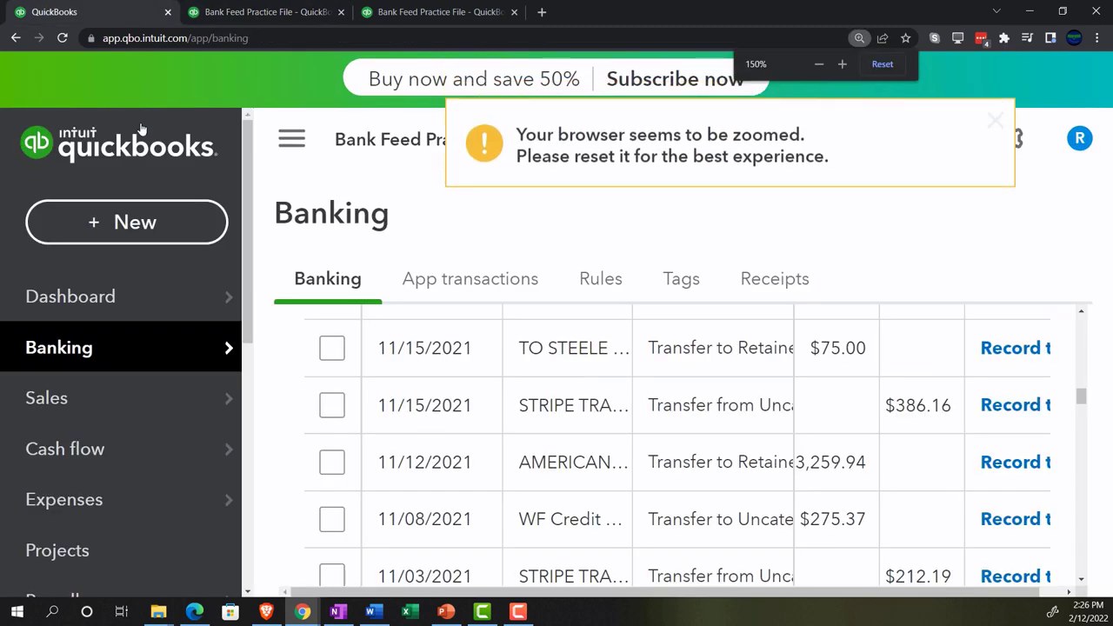